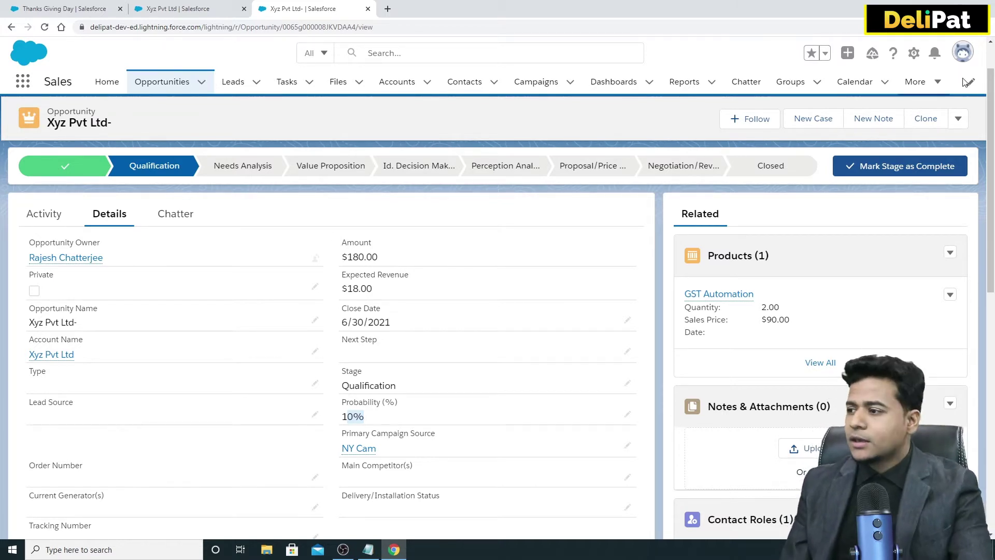
- Open Setup, search for "quote", and enable quotes for the organization in Quote Settings
{"action": "left_click", "coordinate": [914, 53]}
{"action": "left_click", "coordinate": [857, 89]}
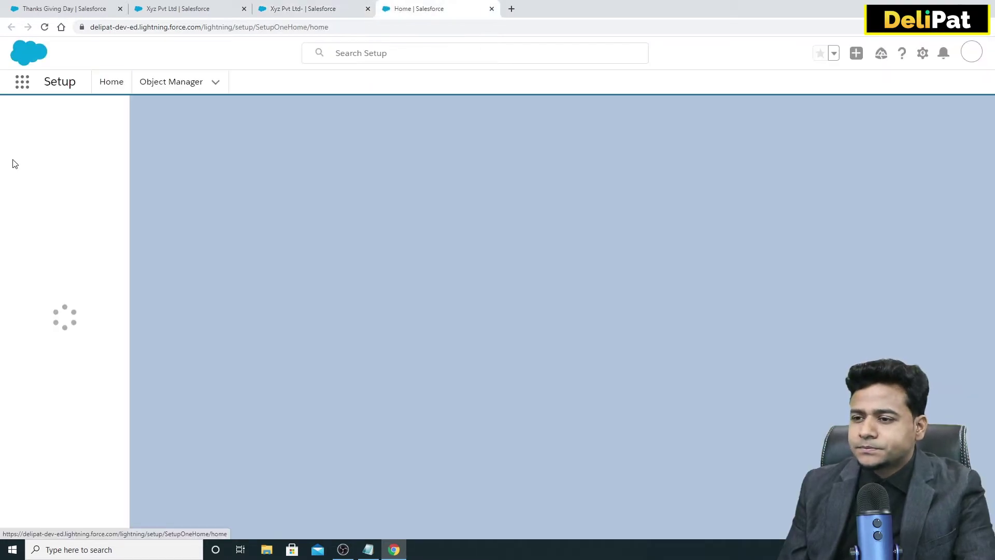
{"action": "left_click", "coordinate": [45, 119]}
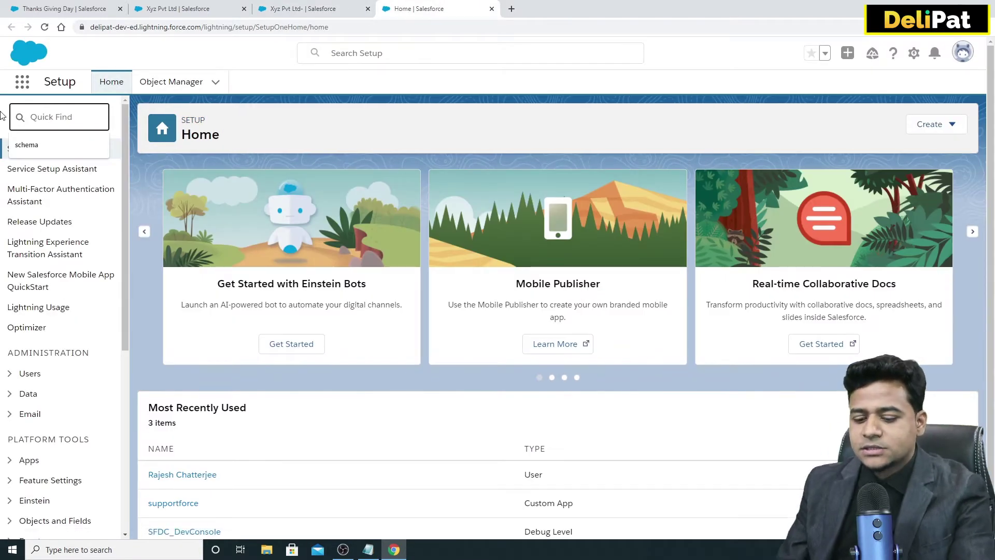
{"action": "type", "text": "quote"}
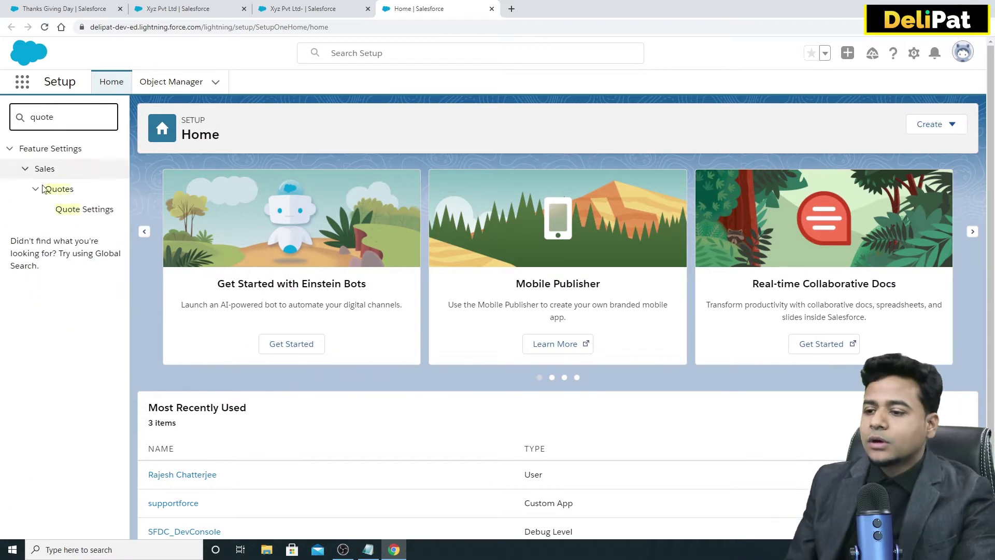
{"action": "left_click", "coordinate": [93, 212]}
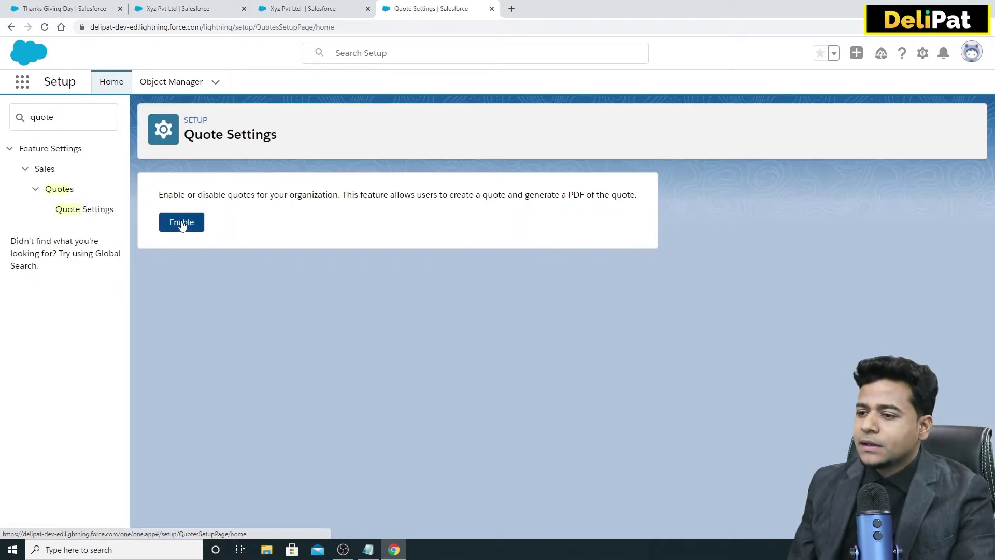
{"action": "left_click", "coordinate": [180, 223]}
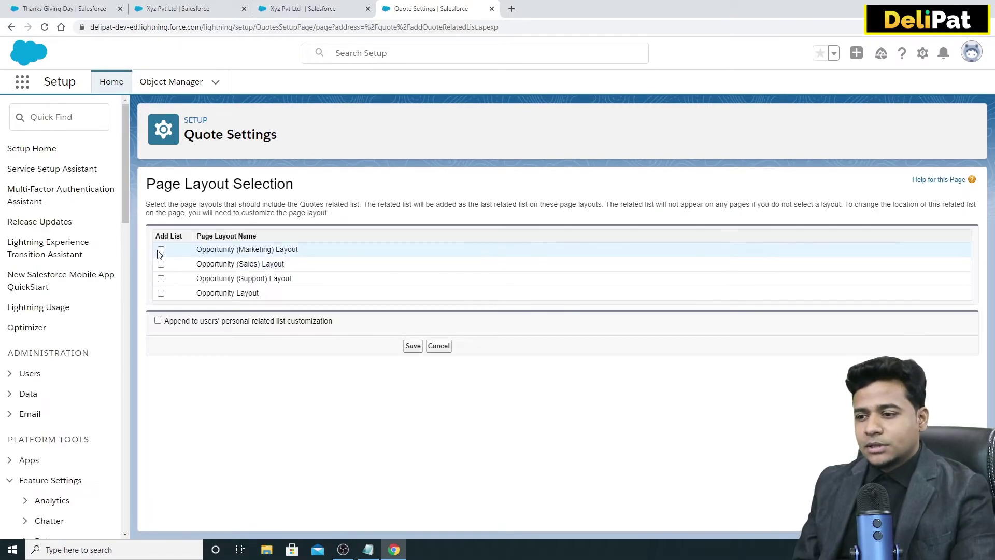
- Add the Quotes related list to the Marketing, Sales, Support and standard Opportunity page layouts and save the selection
{"action": "left_click", "coordinate": [160, 250]}
{"action": "left_click", "coordinate": [160, 264]}
{"action": "left_click", "coordinate": [161, 279]}
{"action": "left_click", "coordinate": [161, 294]}
{"action": "left_click_drag", "start_coordinate": [196, 236], "coordinate": [255, 237]}
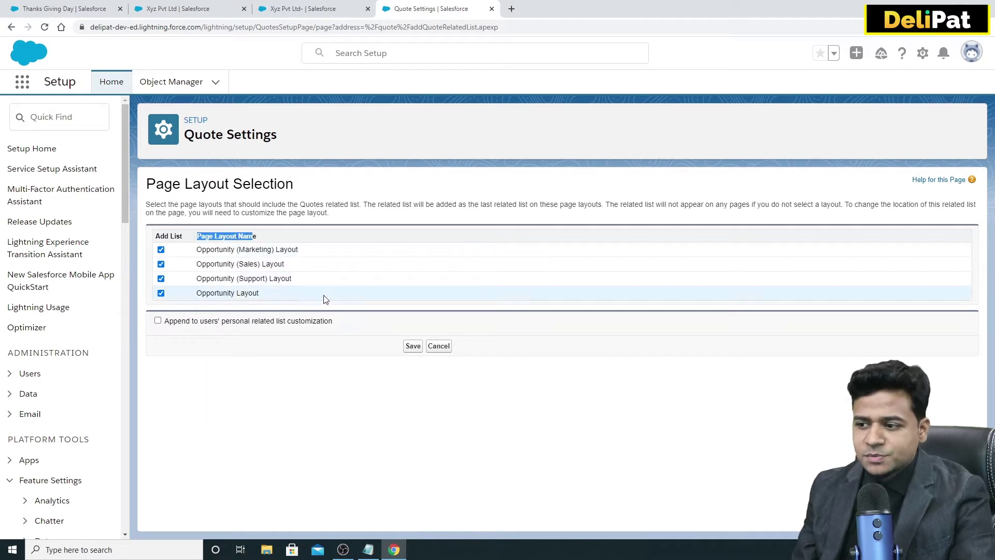
{"action": "left_click", "coordinate": [412, 346]}
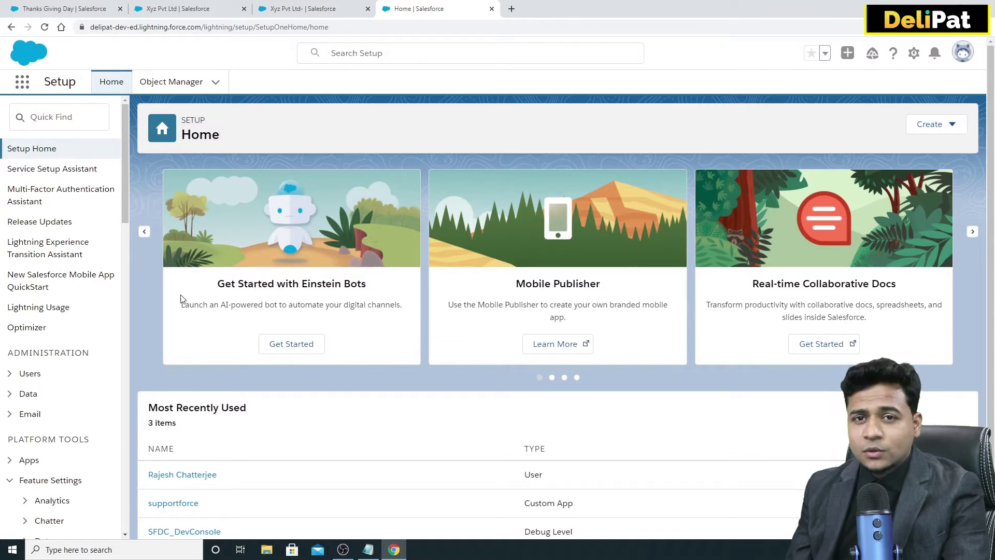
- Return to the Xyz Pvt Ltd- opportunity and review its related lists, from products and attachments to contact roles and stage history
{"action": "left_click", "coordinate": [298, 11]}
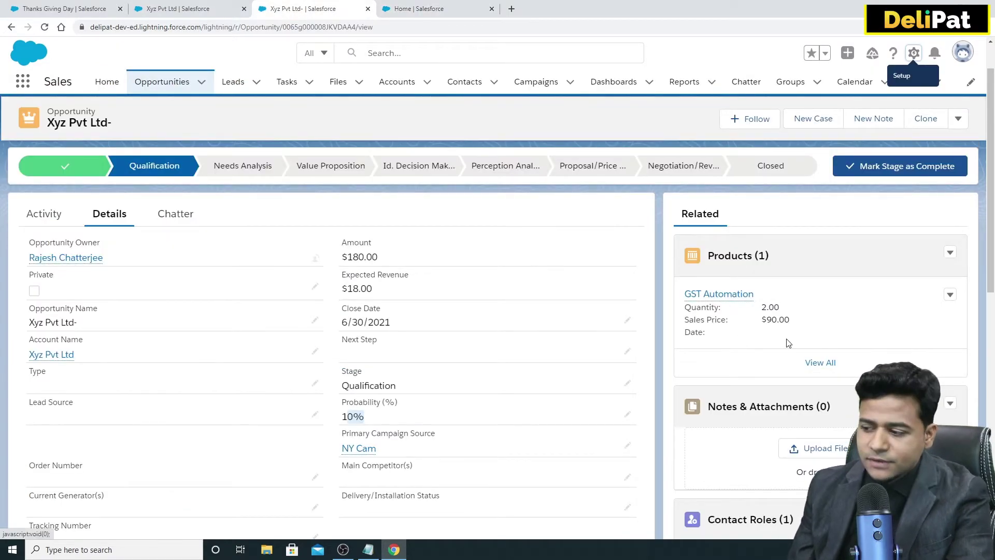
{"action": "scroll", "coordinate": [783, 352], "scroll_direction": "down", "scroll_amount": 10}
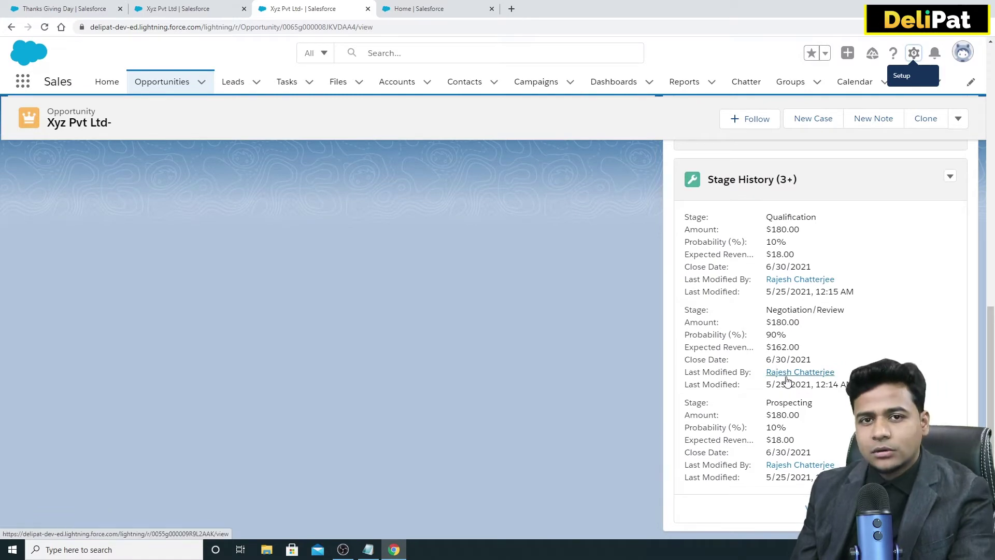
{"action": "scroll", "coordinate": [784, 384], "scroll_direction": "up", "scroll_amount": 10}
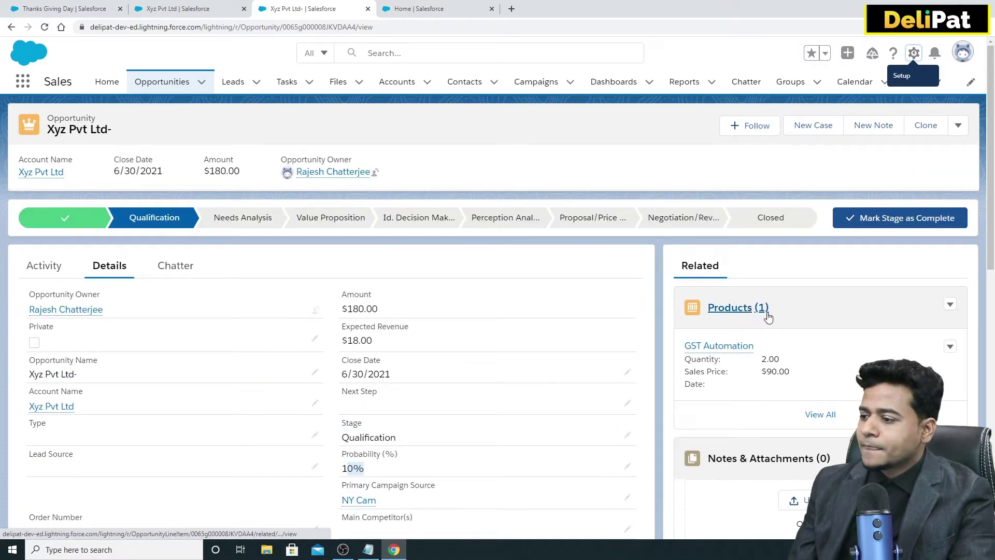
{"action": "scroll", "coordinate": [765, 313], "scroll_direction": "down", "scroll_amount": 4}
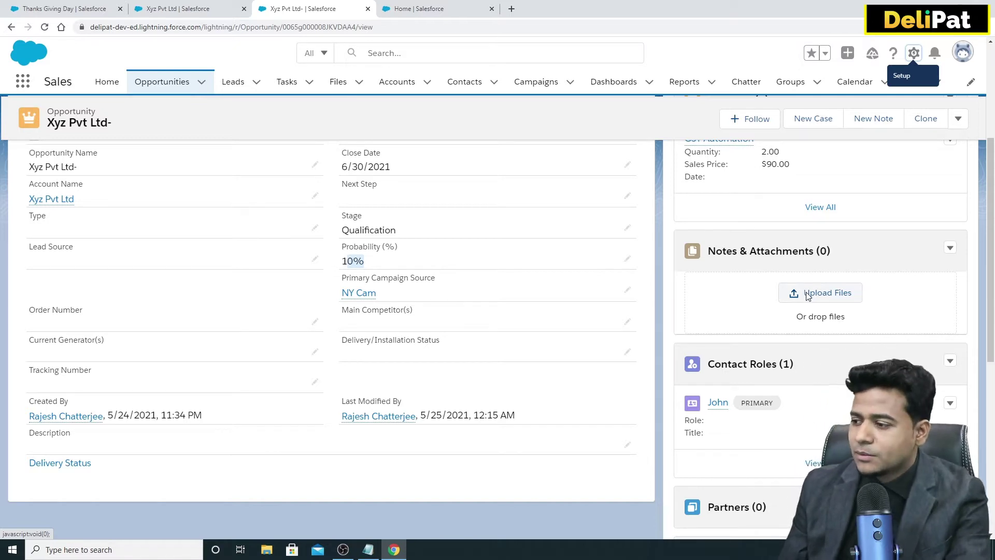
{"action": "scroll", "coordinate": [780, 348], "scroll_direction": "down", "scroll_amount": 1}
{"action": "scroll", "coordinate": [826, 340], "scroll_direction": "up", "scroll_amount": 2}
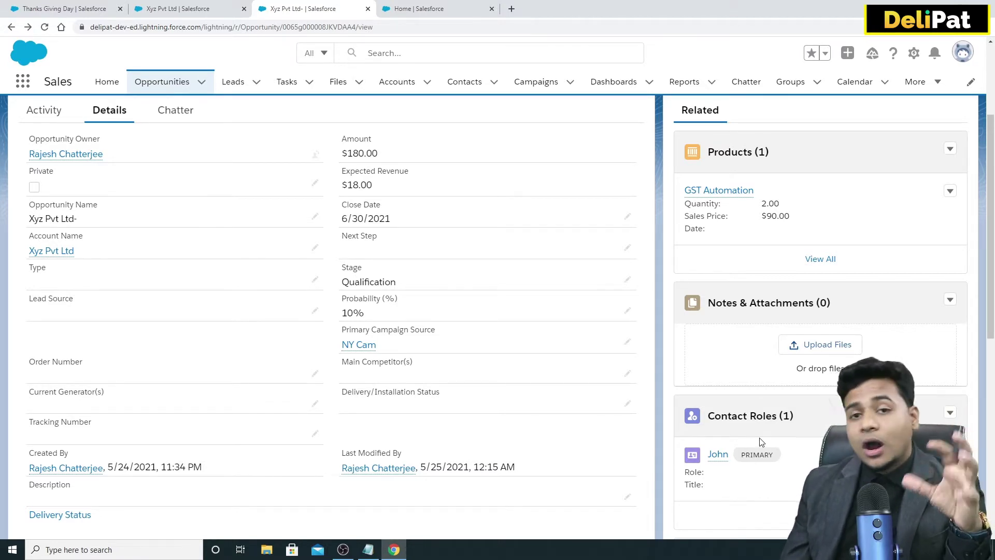
{"action": "scroll", "coordinate": [819, 461], "scroll_direction": "down", "scroll_amount": 1}
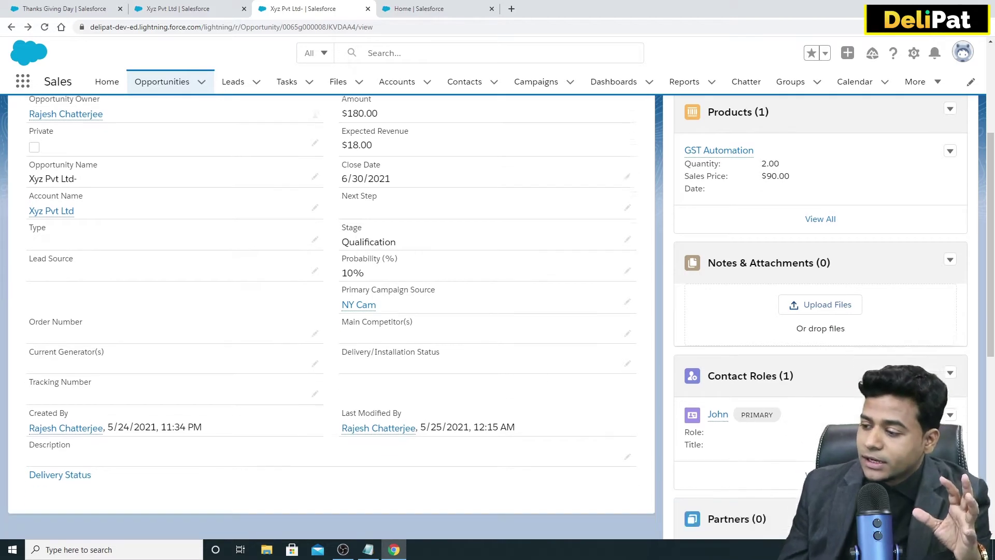
- Open the opportunity's full contact roles list and select both Xyz Pvt Ltd contacts for new contact roles
{"action": "left_click", "coordinate": [816, 463]}
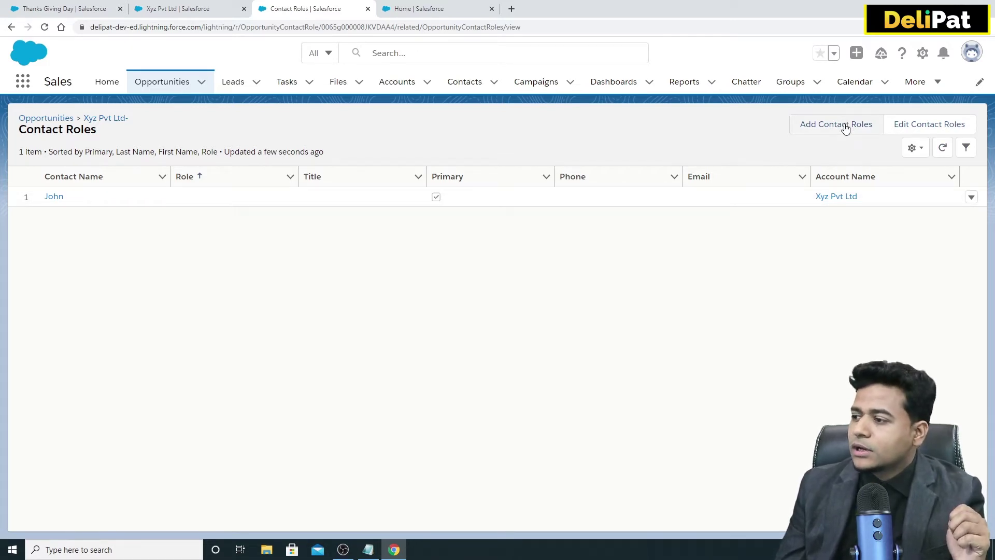
{"action": "left_click", "coordinate": [844, 124]}
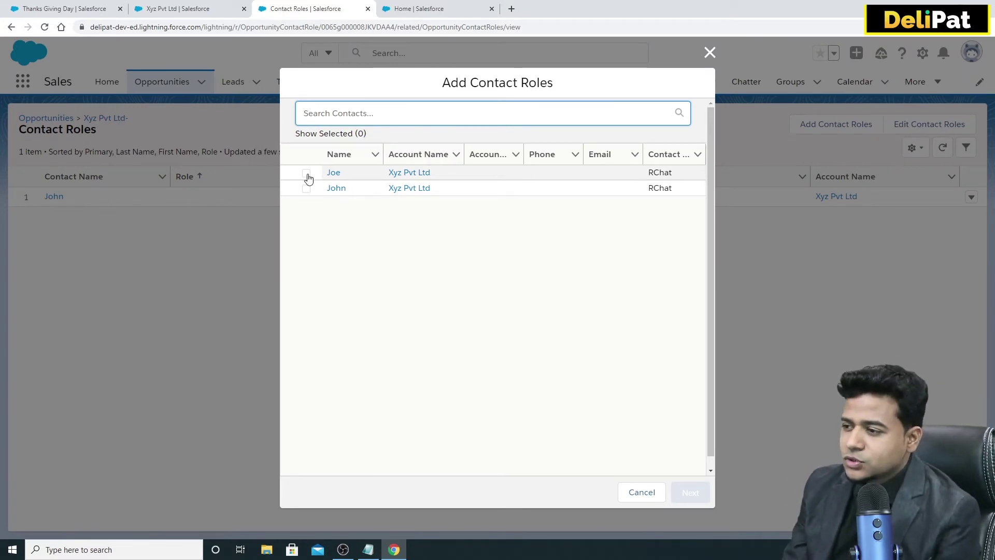
{"action": "left_click", "coordinate": [306, 173]}
{"action": "left_click", "coordinate": [306, 188]}
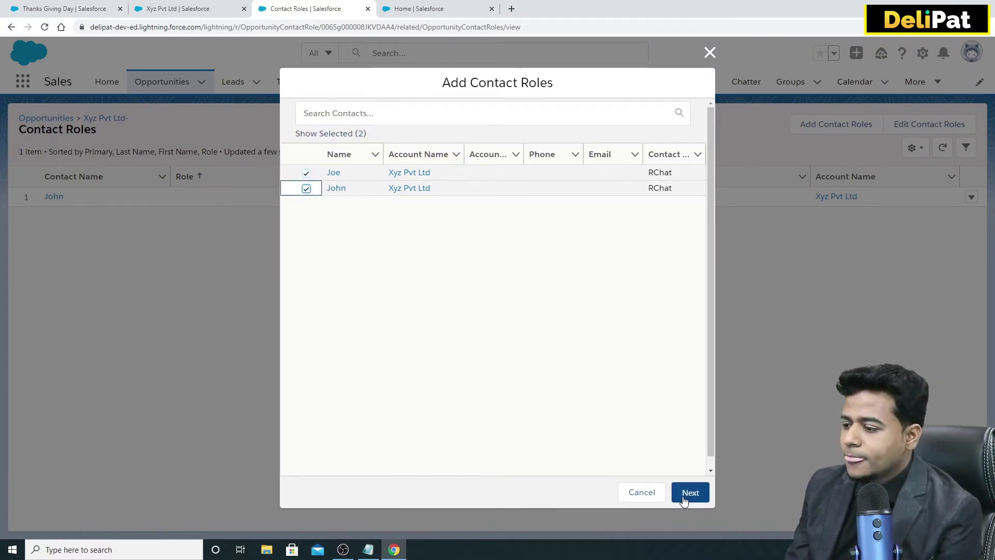
{"action": "left_click", "coordinate": [689, 493]}
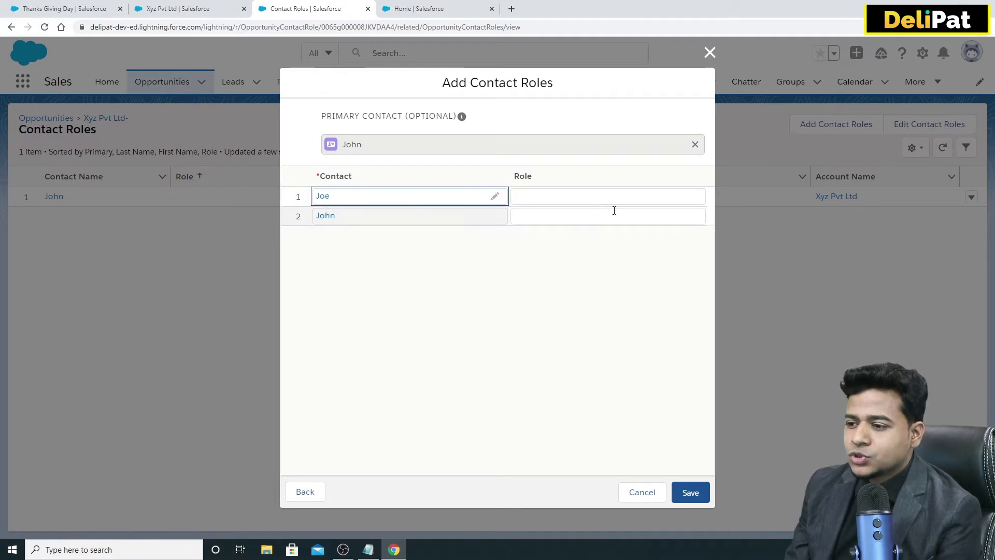
- Assign Decision Maker to the first contact and Influencer to the second, primary contact, and save the contact roles
{"action": "left_click", "coordinate": [590, 197]}
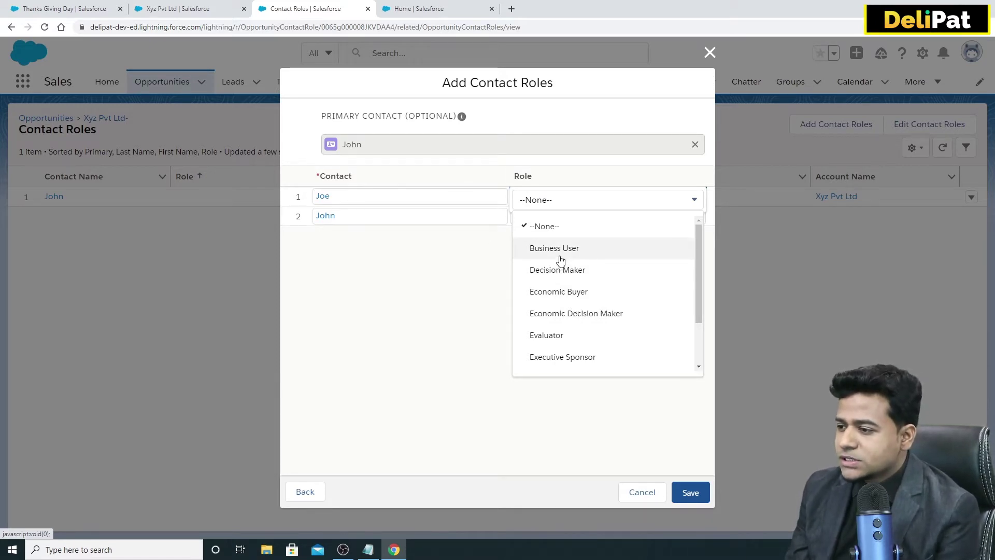
{"action": "left_click", "coordinate": [587, 271]}
{"action": "left_click", "coordinate": [418, 215]}
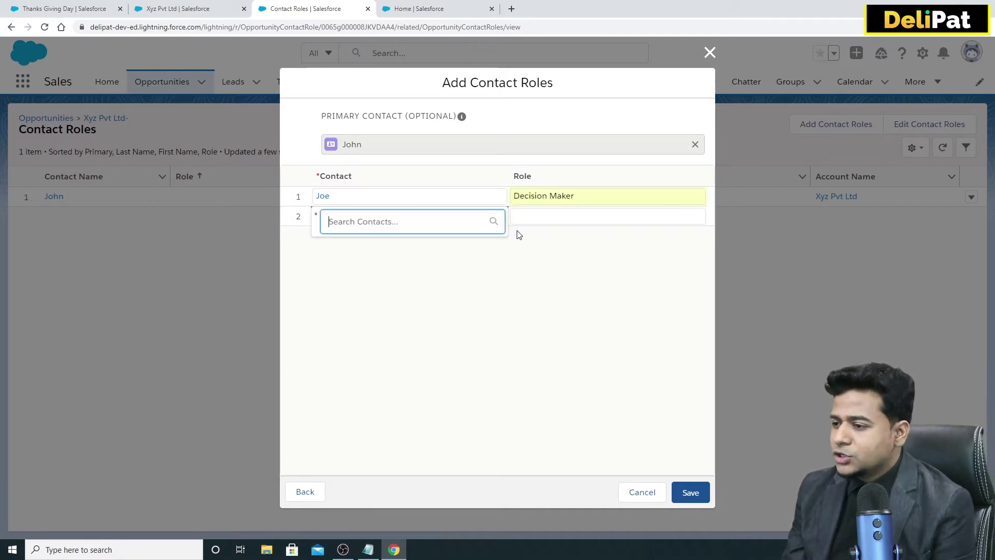
{"action": "left_click", "coordinate": [543, 220]}
{"action": "left_click", "coordinate": [548, 222]}
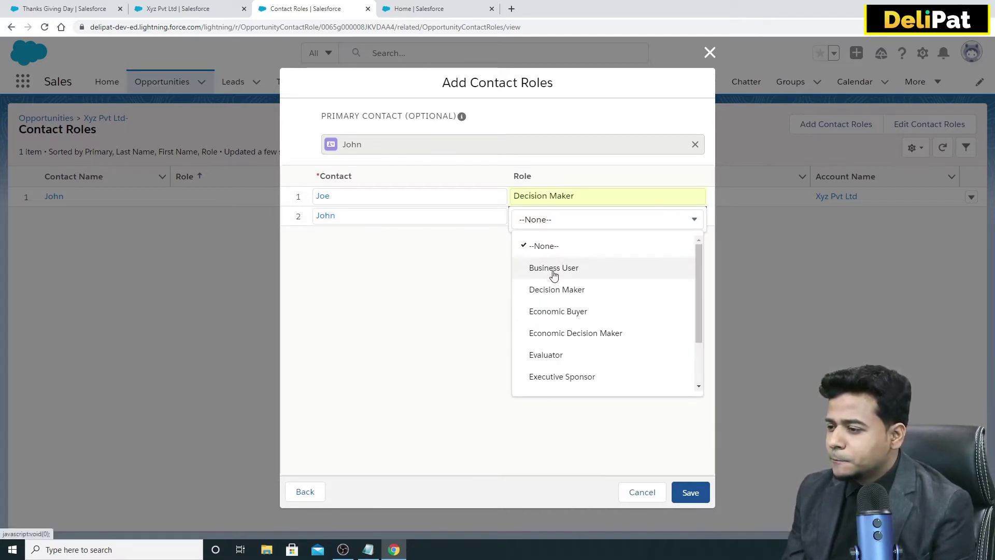
{"action": "scroll", "coordinate": [565, 389], "scroll_direction": "down", "scroll_amount": 1}
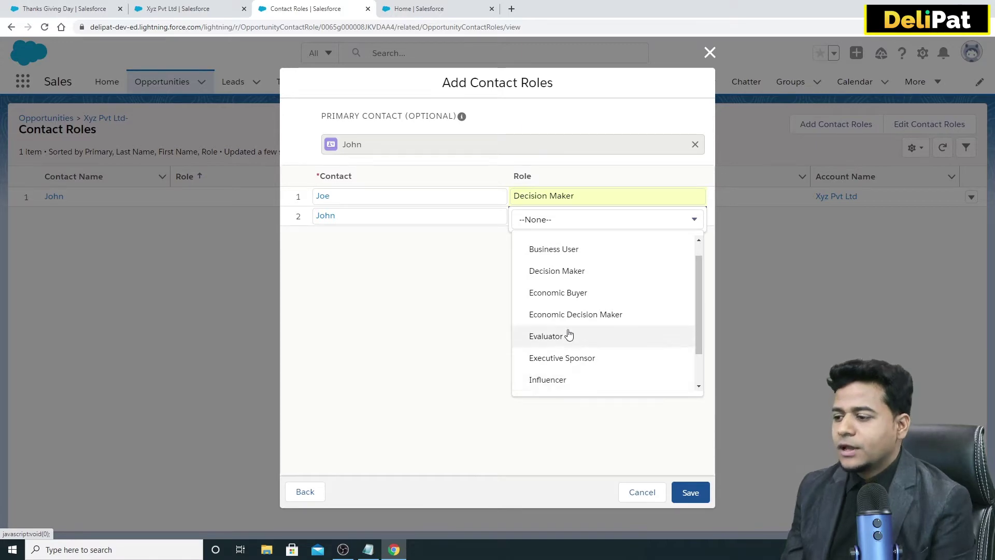
{"action": "left_click", "coordinate": [552, 381]}
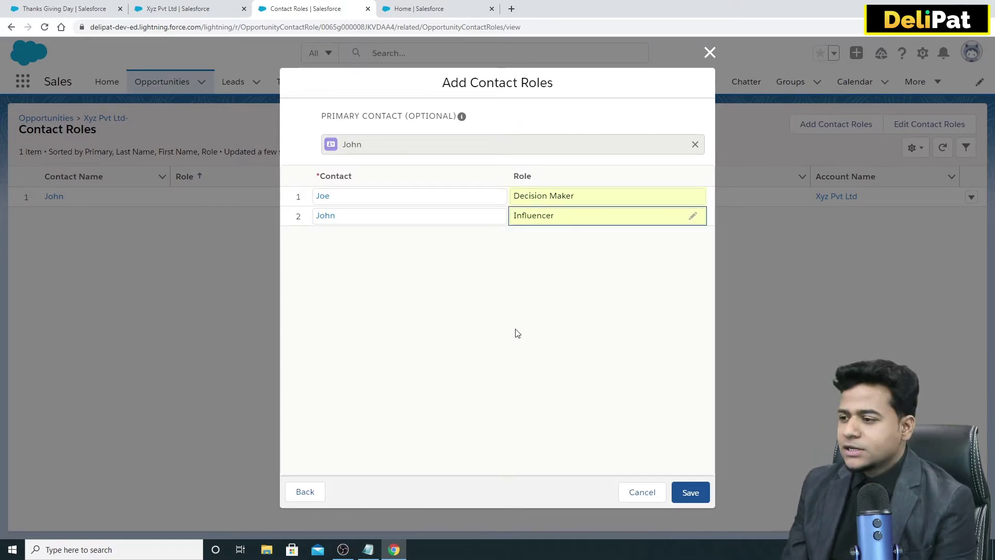
{"action": "left_click", "coordinate": [699, 497]}
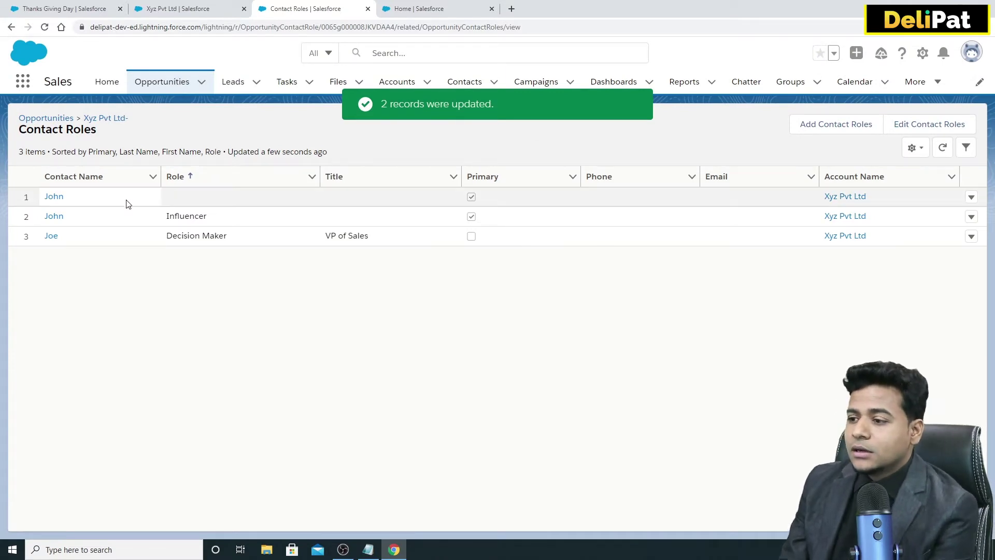
- Go back to the opportunity, reload it, and check its contact roles and partners related lists
{"action": "left_click", "coordinate": [11, 27]}
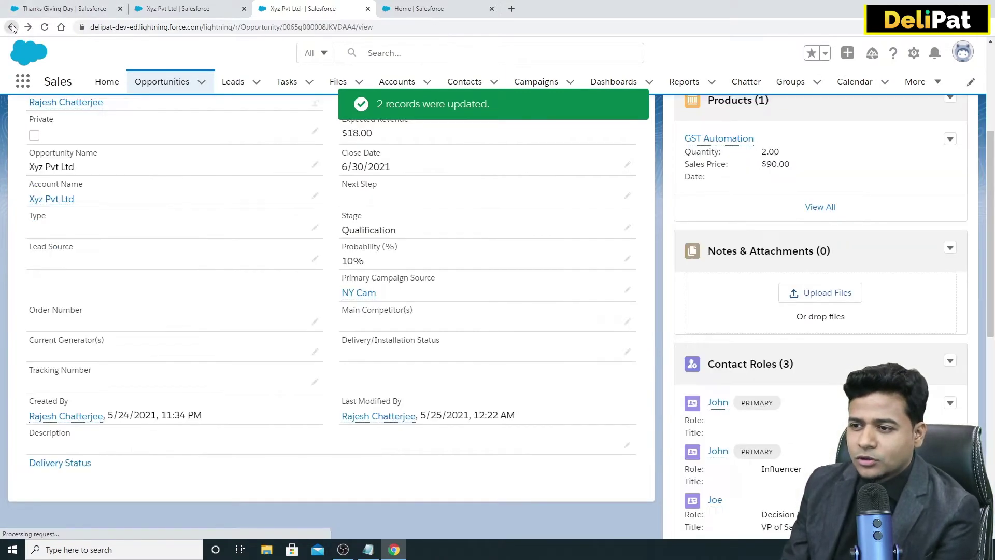
{"action": "left_click", "coordinate": [44, 27]}
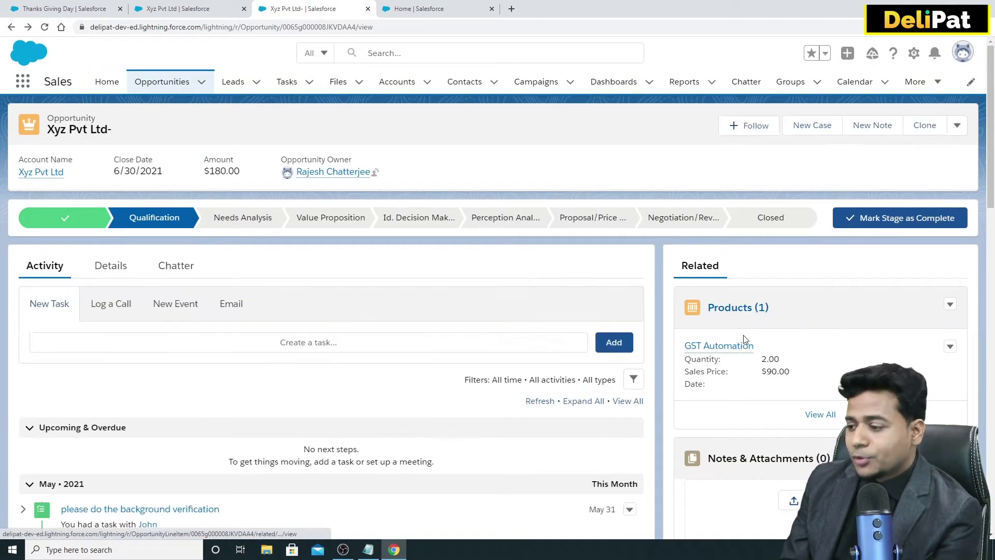
{"action": "scroll", "coordinate": [744, 340], "scroll_direction": "down", "scroll_amount": 5}
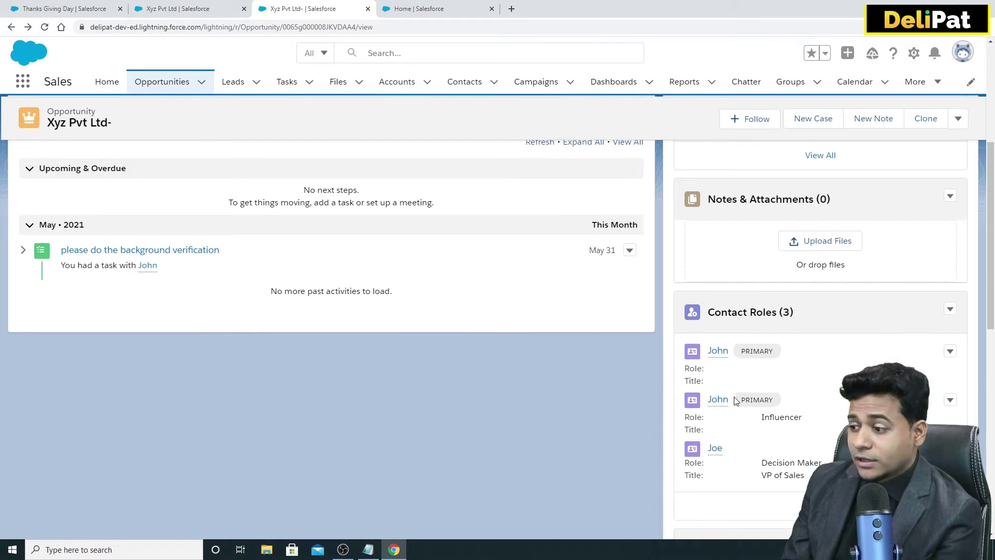
{"action": "scroll", "coordinate": [736, 401], "scroll_direction": "down", "scroll_amount": 6}
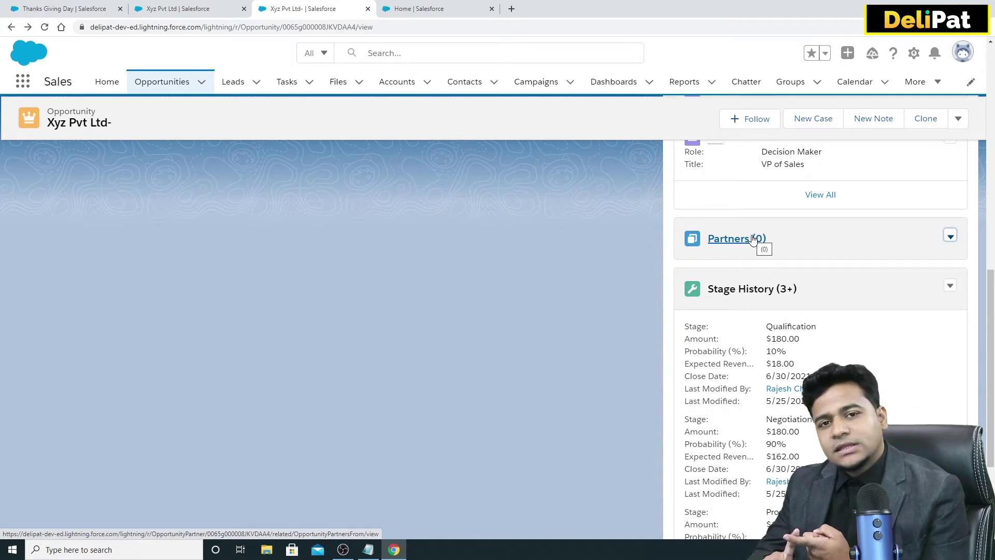
{"action": "left_click", "coordinate": [753, 238]}
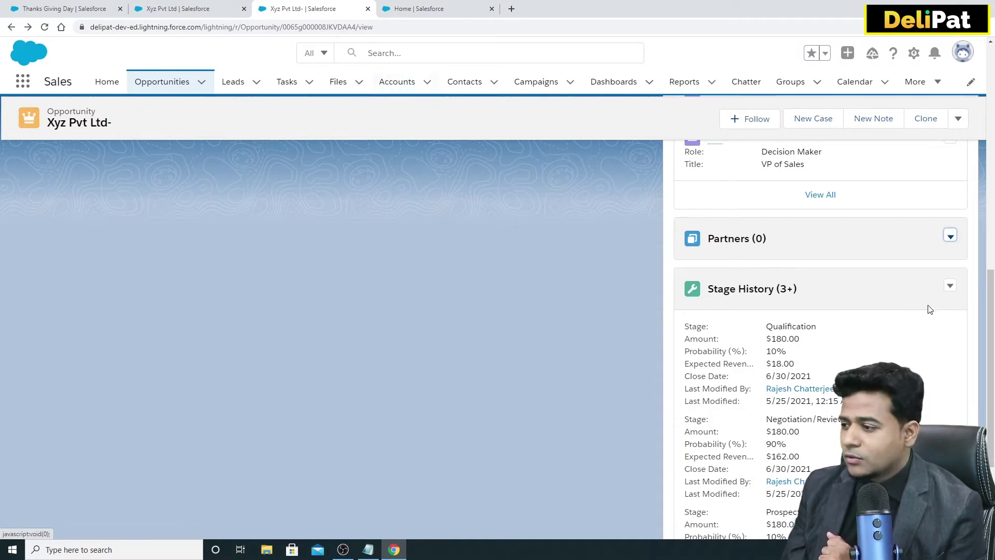
{"action": "left_click", "coordinate": [949, 238]}
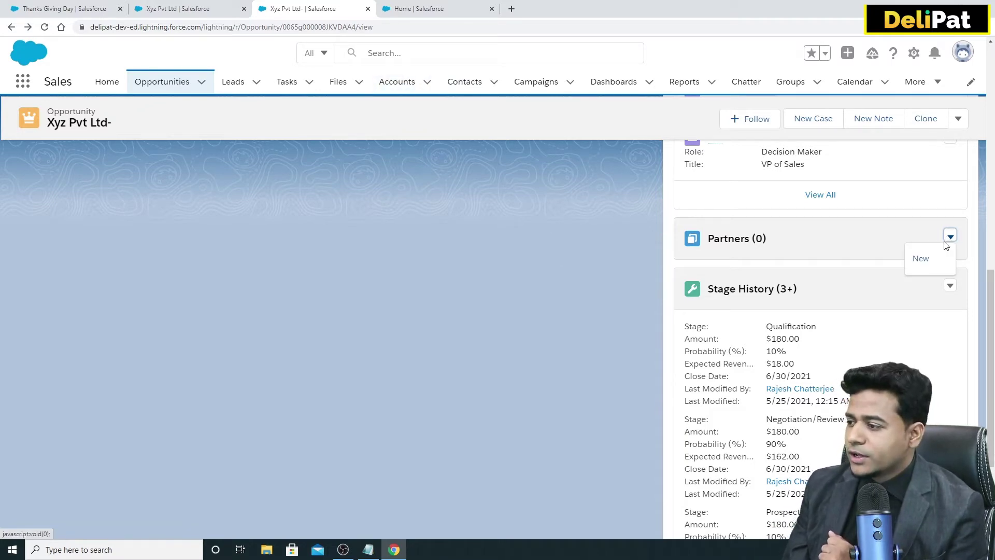
{"action": "left_click", "coordinate": [929, 265]}
{"action": "left_click", "coordinate": [314, 180]}
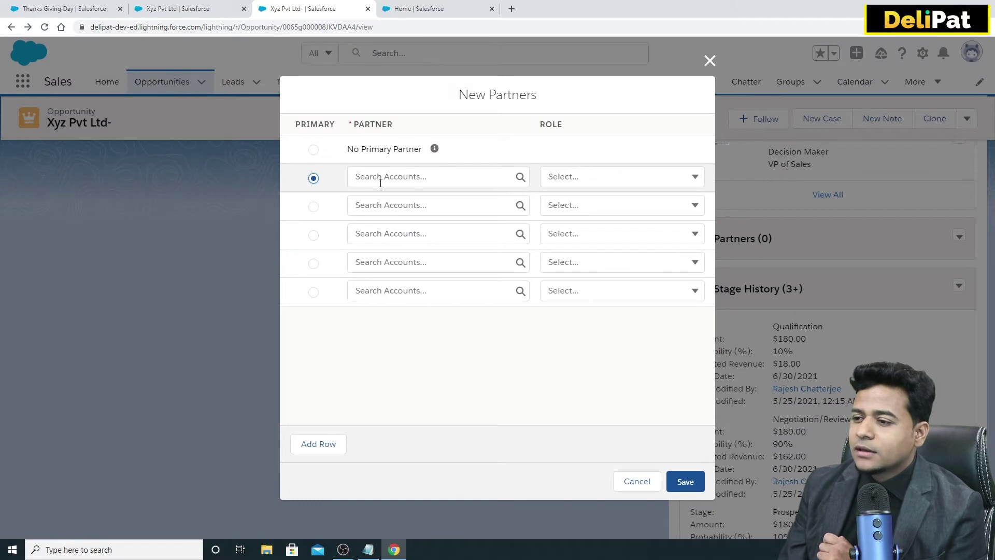
{"action": "left_click", "coordinate": [381, 178]}
{"action": "type", "text": "ab"}
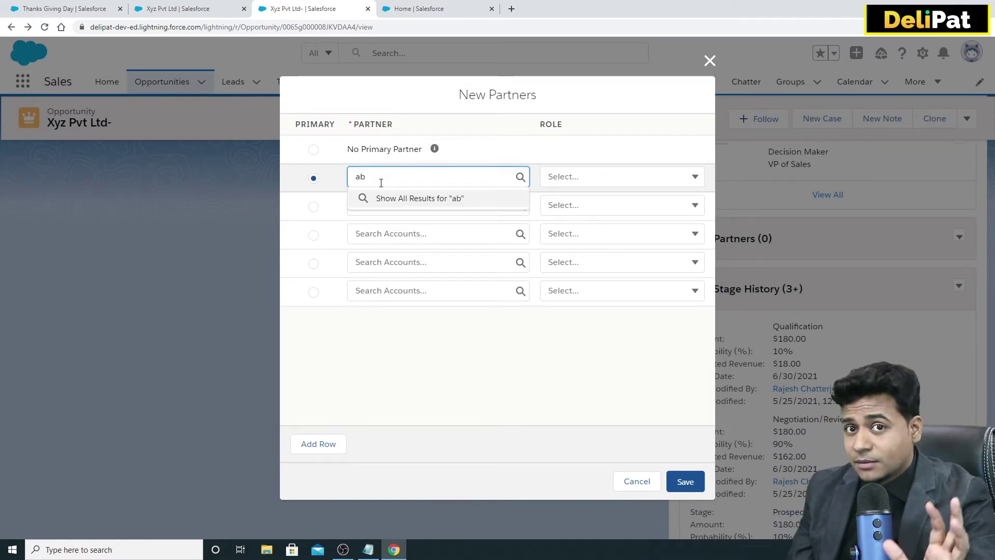
{"action": "left_click", "coordinate": [580, 176]}
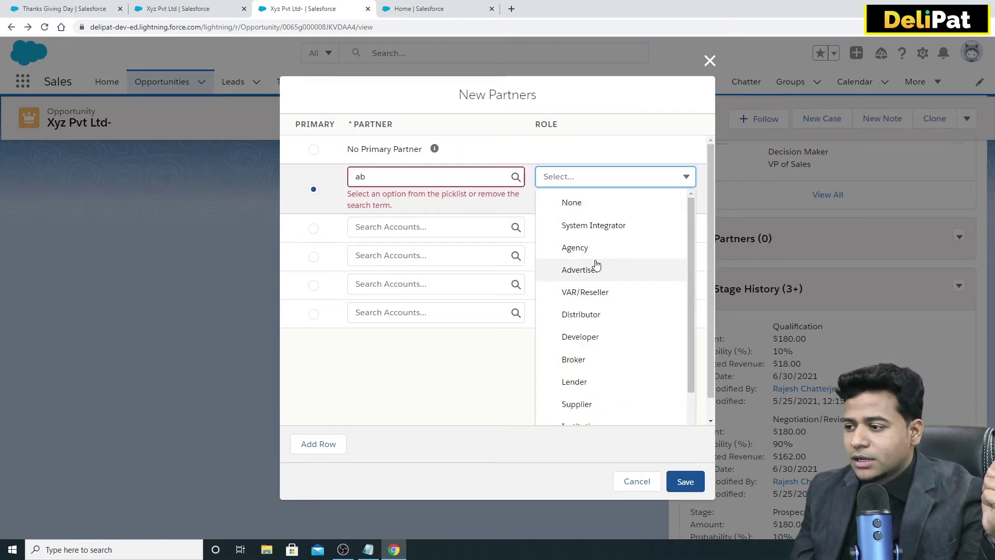
{"action": "scroll", "coordinate": [600, 361], "scroll_direction": "down", "scroll_amount": 2}
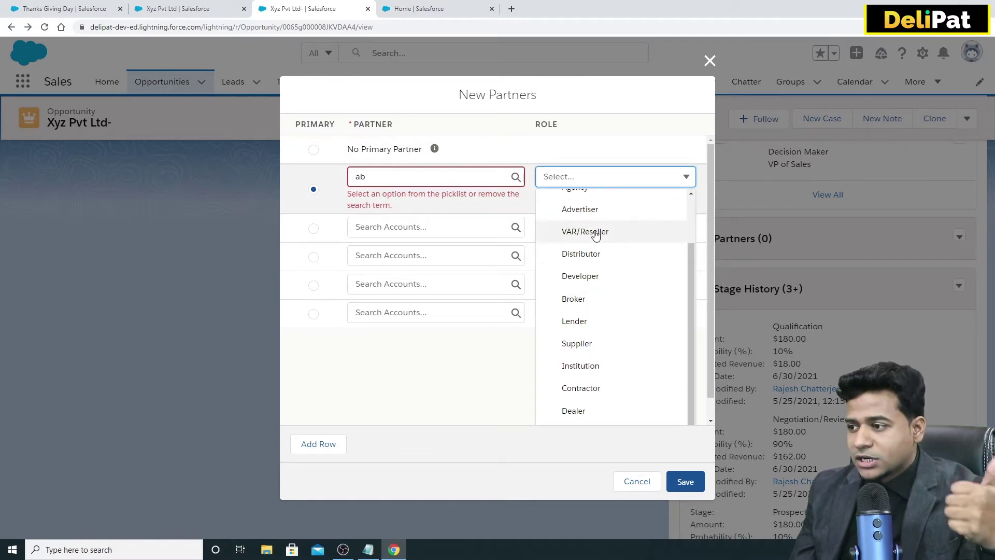
{"action": "left_click", "coordinate": [637, 482]}
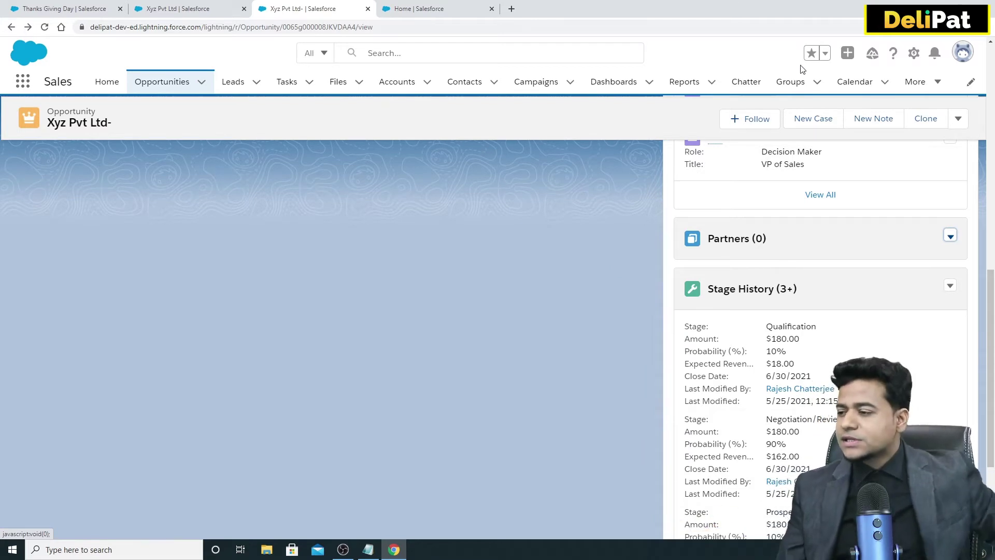
{"action": "scroll", "coordinate": [809, 333], "scroll_direction": "down", "scroll_amount": 1}
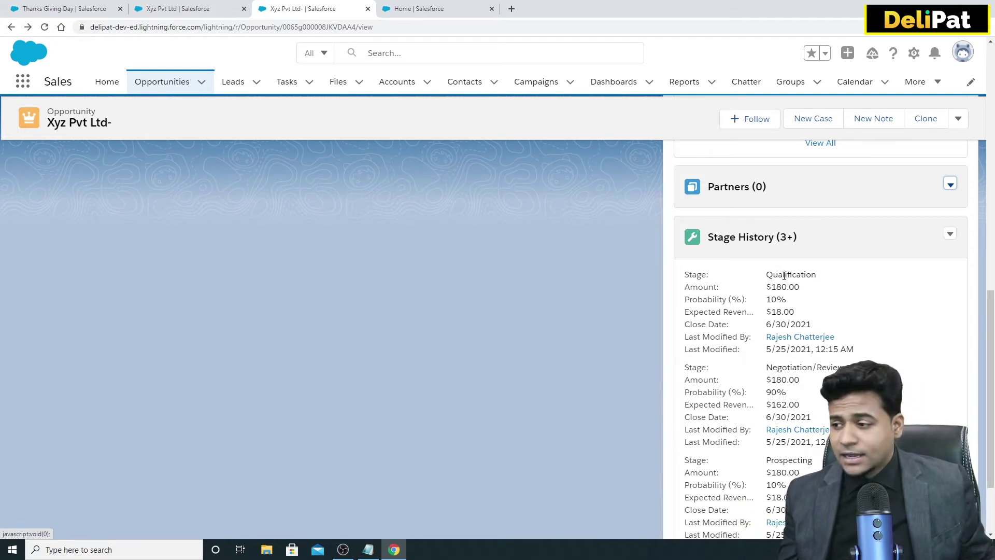
- Examine the opportunity's stage history entries for stage, amount, probability and close date, and return to the stage path
{"action": "scroll", "coordinate": [777, 373], "scroll_direction": "down", "scroll_amount": 2}
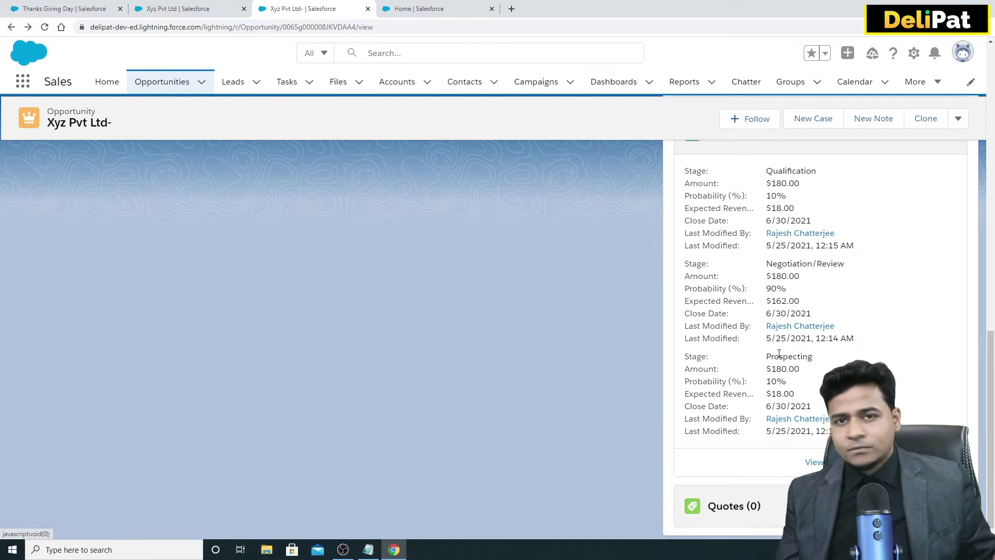
{"action": "scroll", "coordinate": [780, 356], "scroll_direction": "up", "scroll_amount": 2}
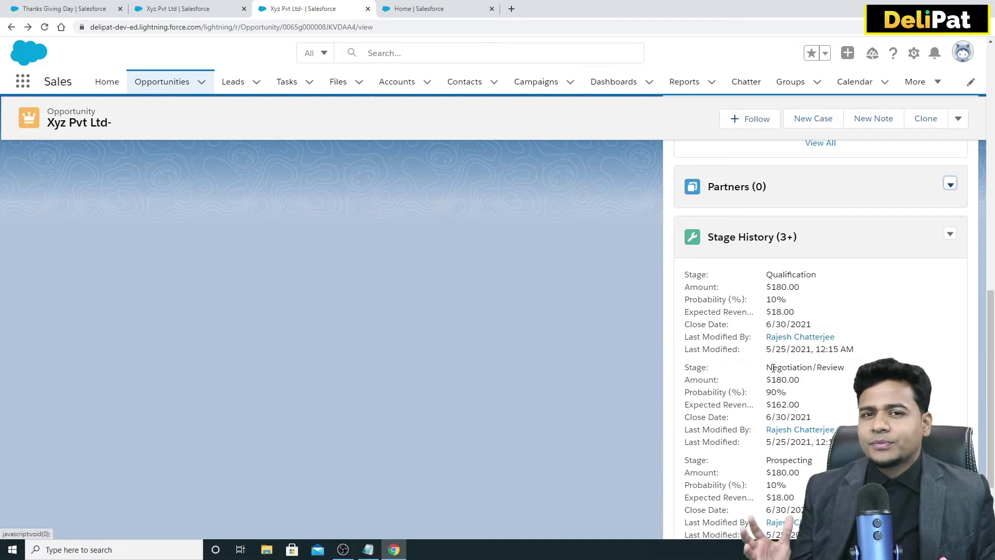
{"action": "scroll", "coordinate": [774, 348], "scroll_direction": "down", "scroll_amount": 2}
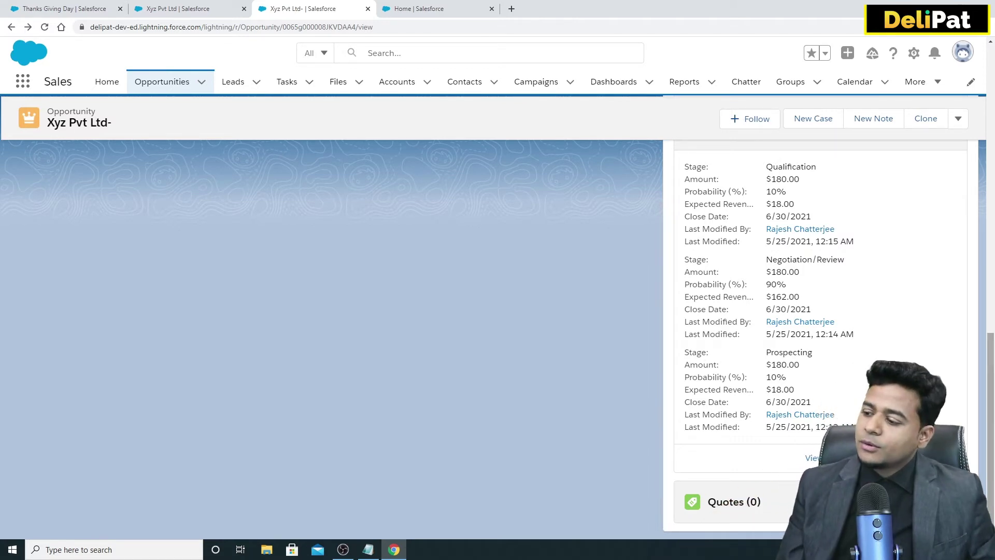
{"action": "scroll", "coordinate": [816, 399], "scroll_direction": "up", "scroll_amount": 4}
{"action": "scroll", "coordinate": [115, 205], "scroll_direction": "up", "scroll_amount": 5}
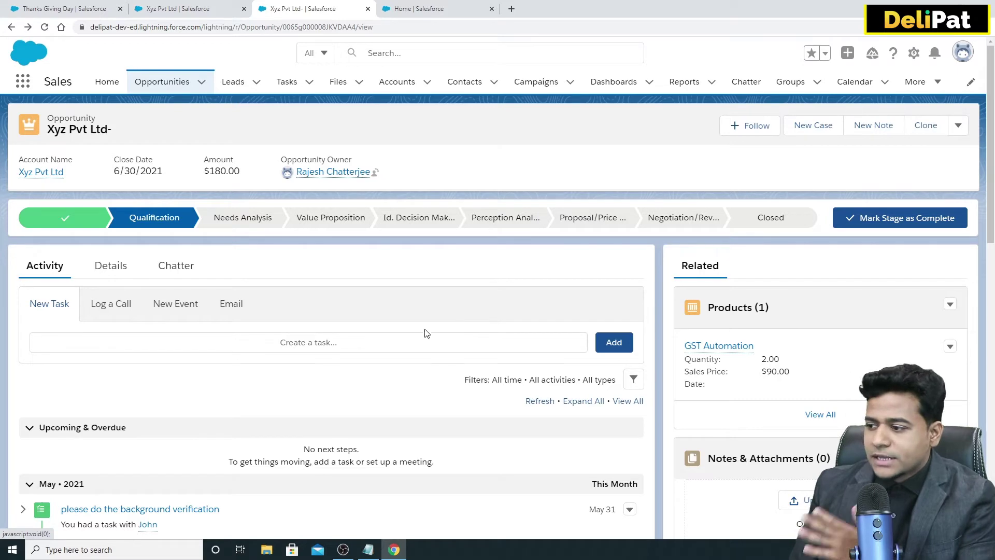
- Start a new quote for the opportunity named "Quote for Xys Pvt Ltd" with the expiration date 5/31/2021
{"action": "scroll", "coordinate": [288, 305], "scroll_direction": "down", "scroll_amount": 12}
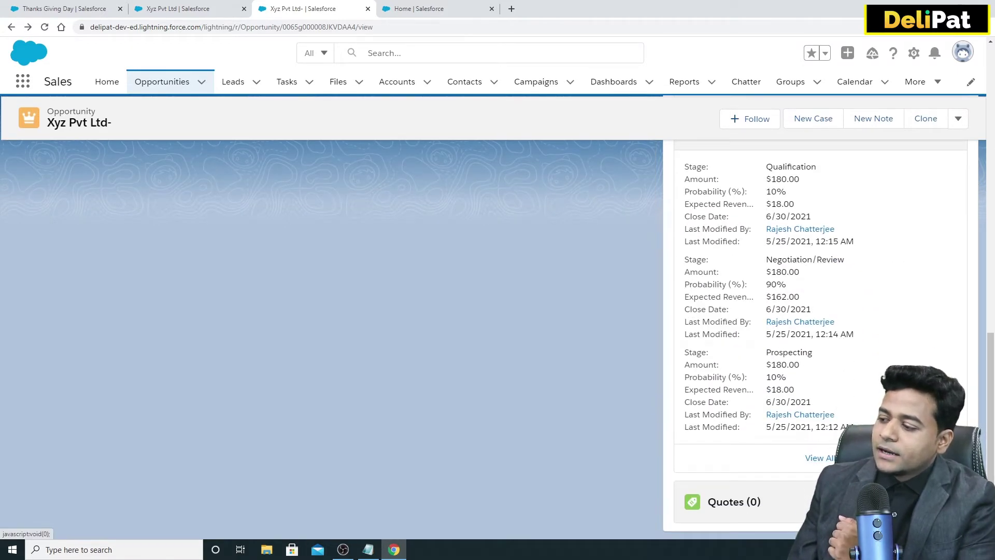
{"action": "left_click", "coordinate": [948, 501]}
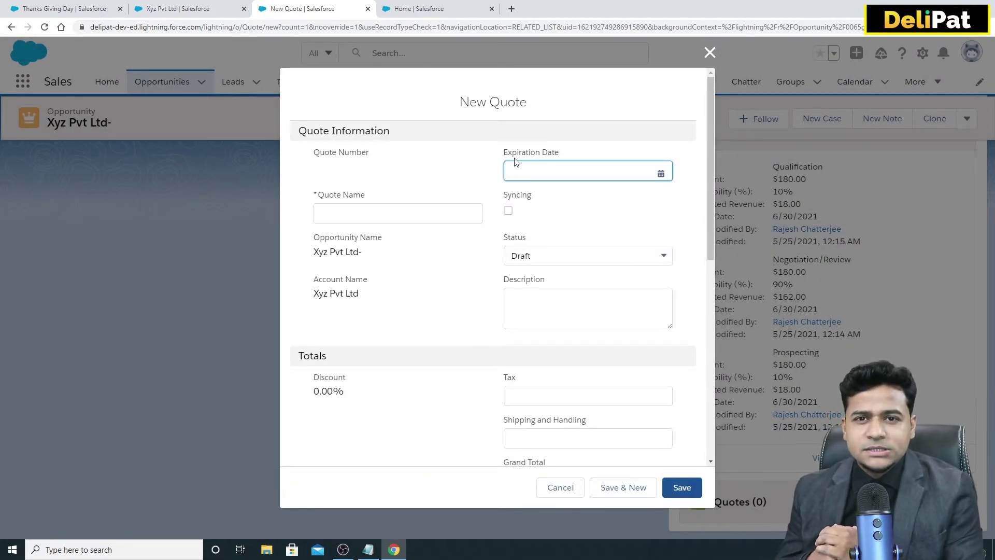
{"action": "left_click", "coordinate": [370, 218]}
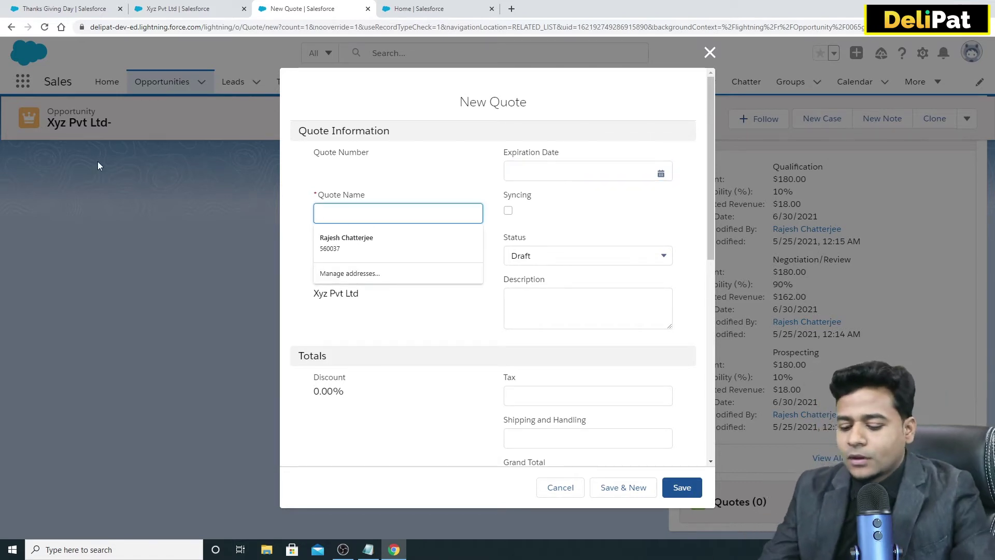
{"action": "type", "text": "Quote for Xys Pvt Ltd"}
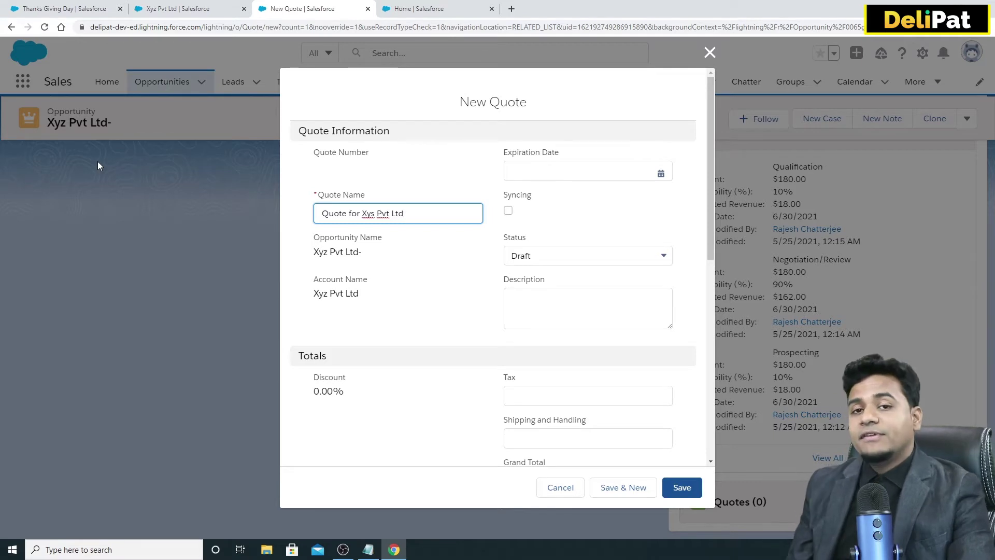
{"action": "left_click", "coordinate": [514, 166]}
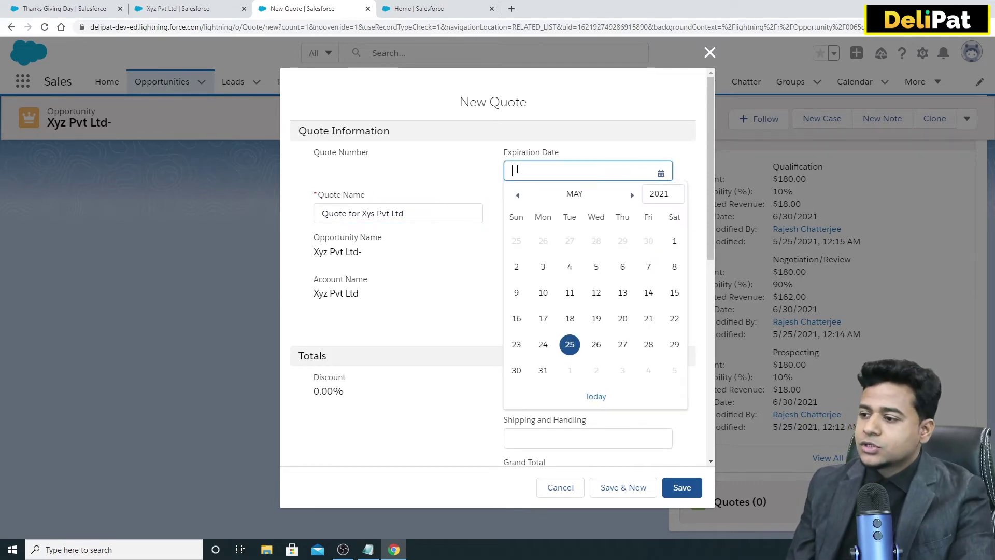
{"action": "left_click", "coordinate": [543, 371]}
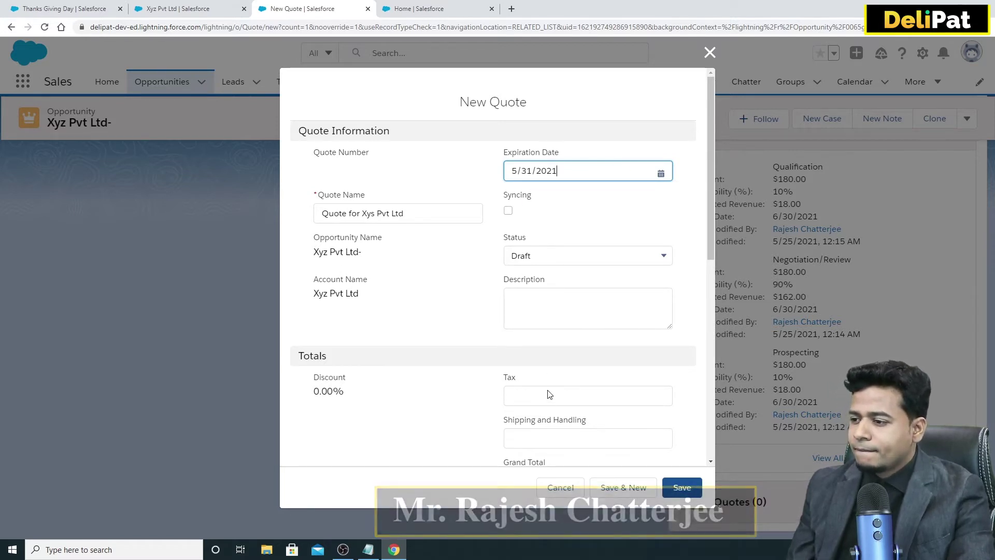
- Check the new quote's totals, contact and address sections, and save the quote
{"action": "scroll", "coordinate": [568, 378], "scroll_direction": "down", "scroll_amount": 3}
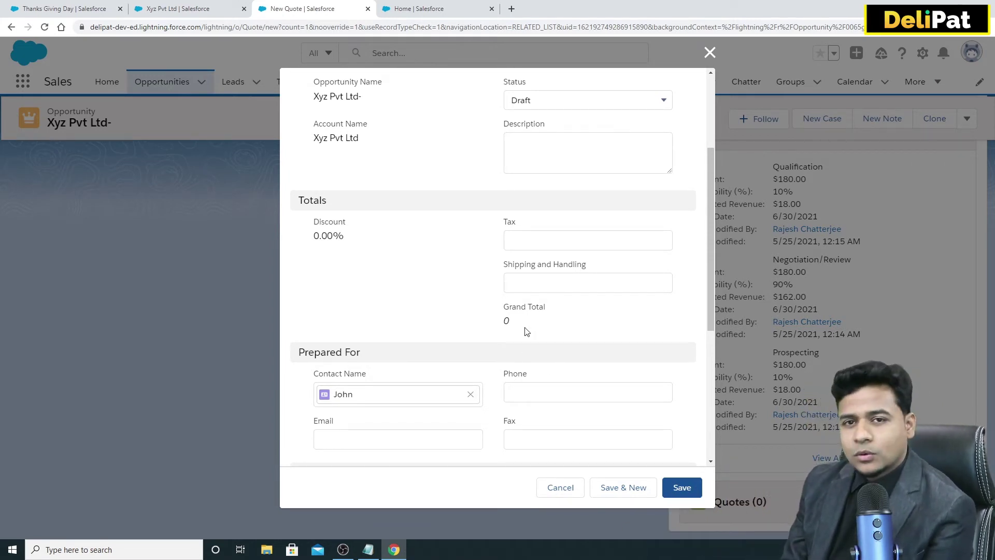
{"action": "left_click_drag", "start_coordinate": [513, 310], "coordinate": [552, 313]}
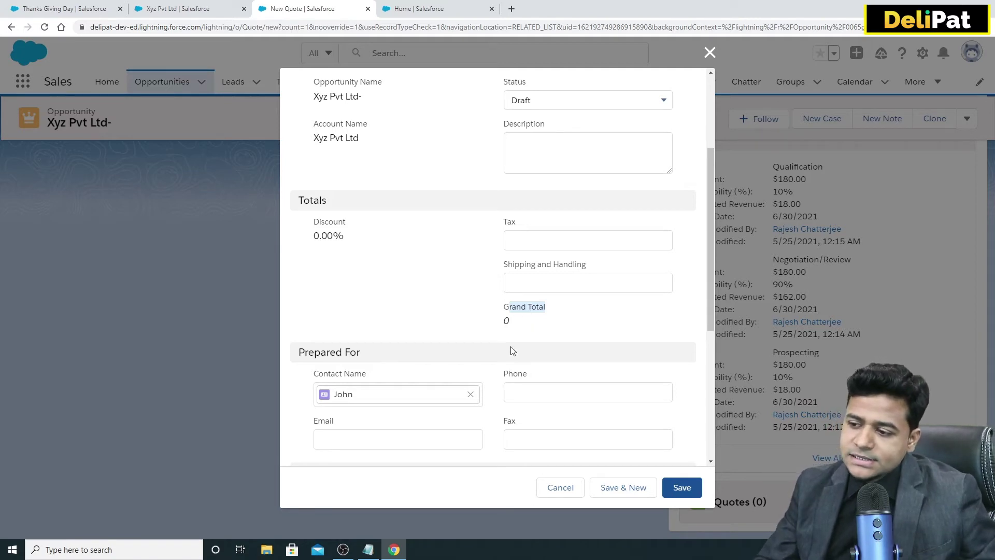
{"action": "scroll", "coordinate": [505, 371], "scroll_direction": "down", "scroll_amount": 3}
{"action": "scroll", "coordinate": [507, 376], "scroll_direction": "down", "scroll_amount": 2}
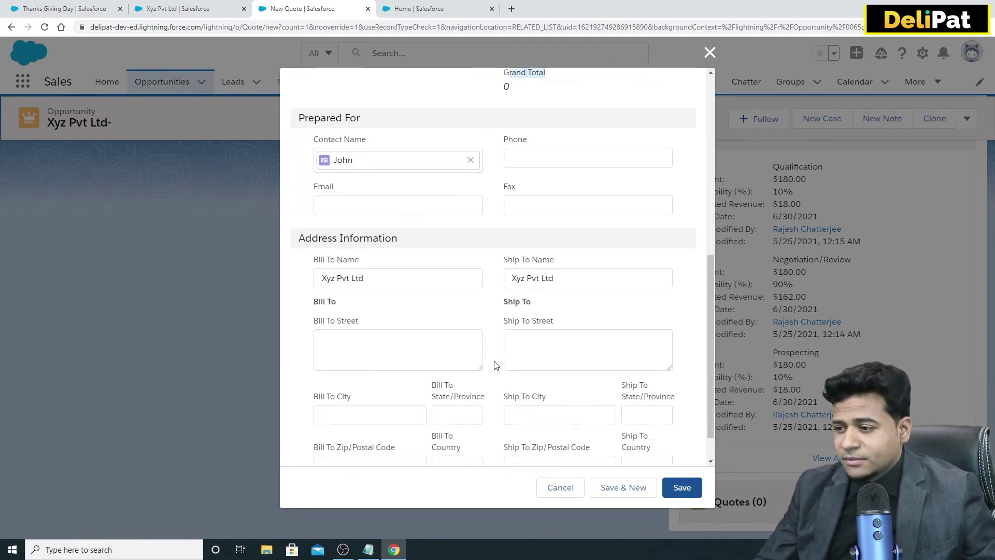
{"action": "left_click_drag", "start_coordinate": [314, 220], "coordinate": [386, 217]}
{"action": "scroll", "coordinate": [637, 436], "scroll_direction": "down", "scroll_amount": 1}
{"action": "left_click", "coordinate": [683, 487]}
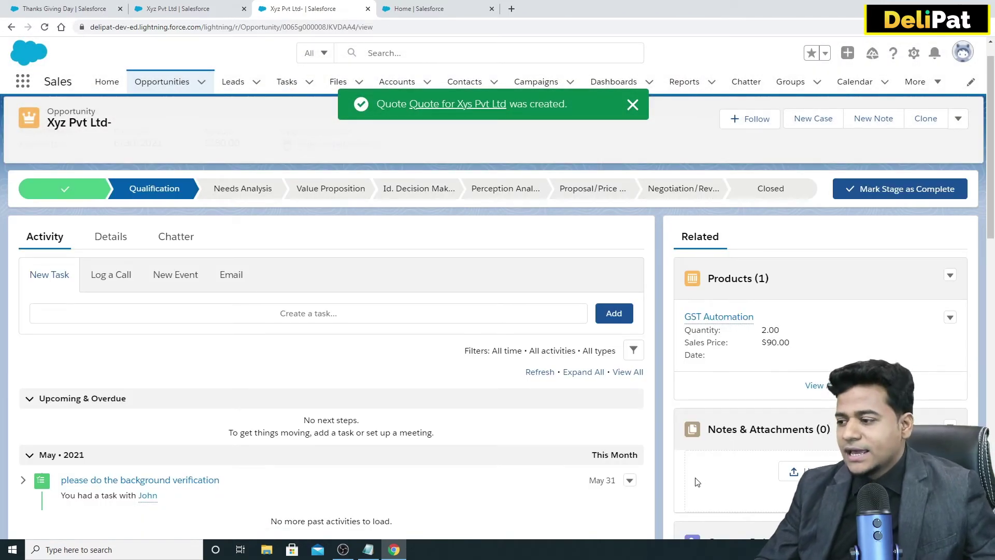
- Open the new quote from the opportunity's quotes and select In Review and Approved in turn on its status path
{"action": "scroll", "coordinate": [702, 479], "scroll_direction": "down", "scroll_amount": 10}
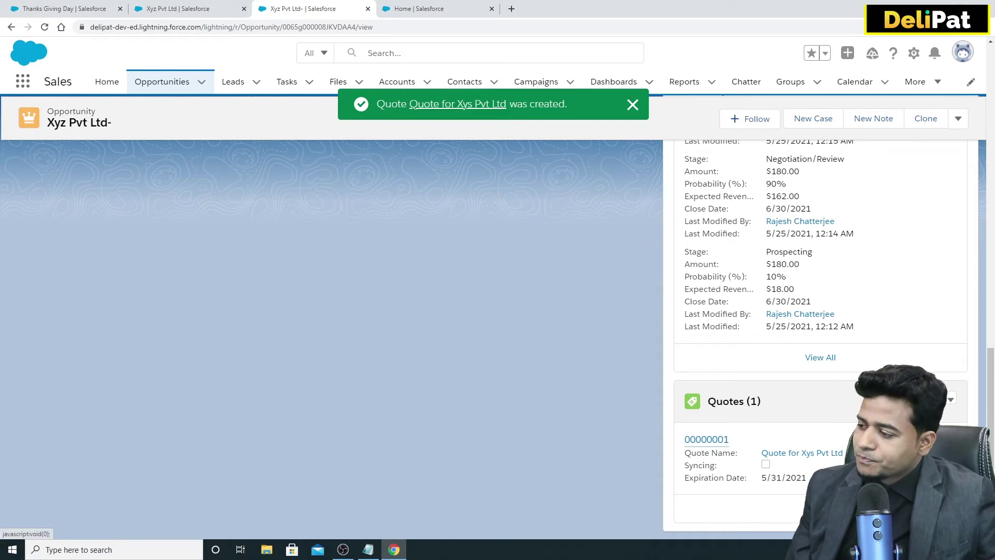
{"action": "left_click", "coordinate": [692, 437]}
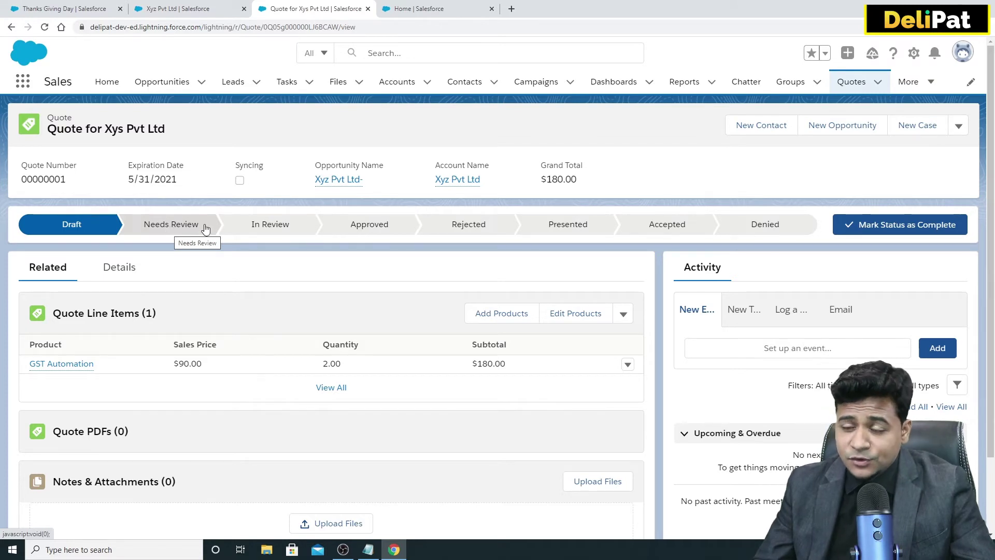
{"action": "left_click", "coordinate": [259, 223]}
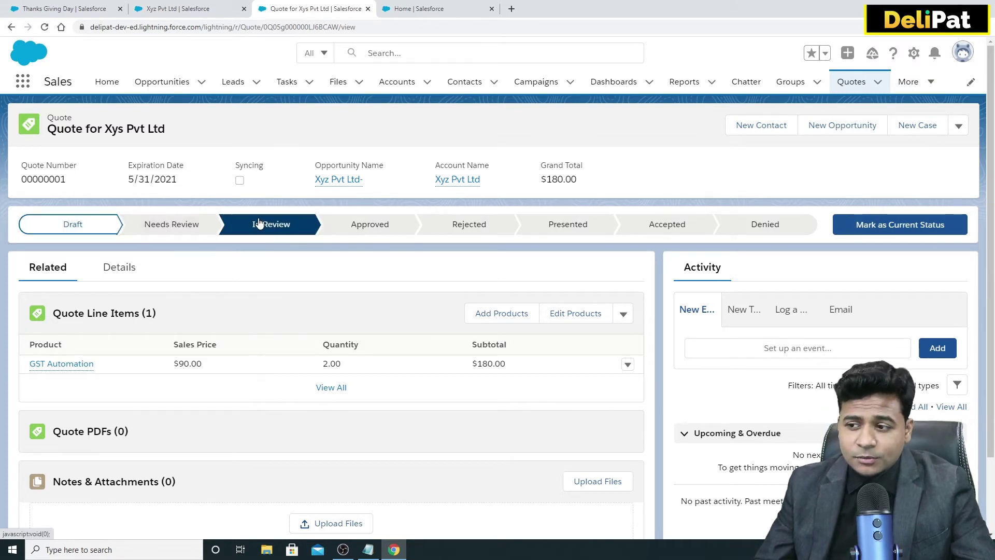
{"action": "left_click", "coordinate": [354, 234]}
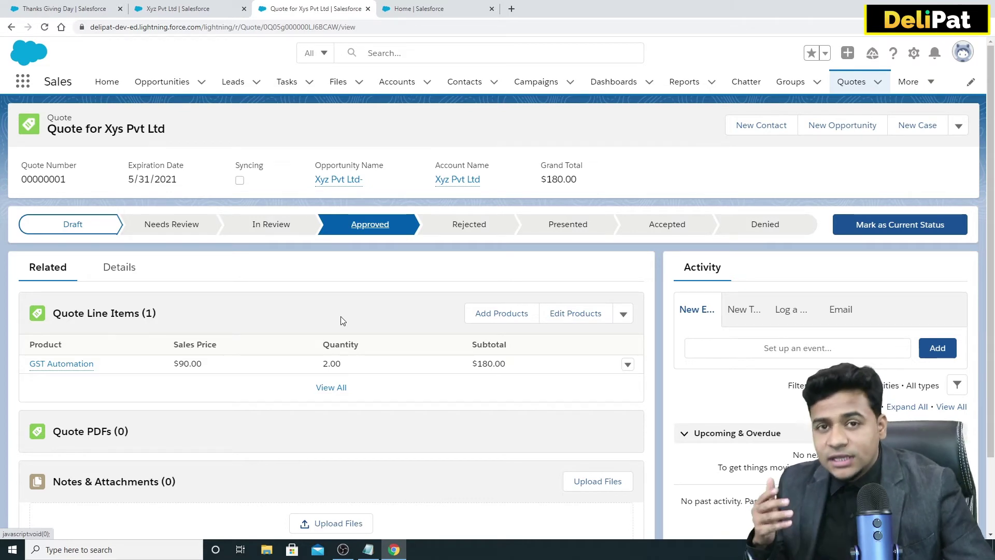
- Create a PDF of the quote, save and email it, and check the attachment in the email draft
{"action": "left_click", "coordinate": [957, 127]}
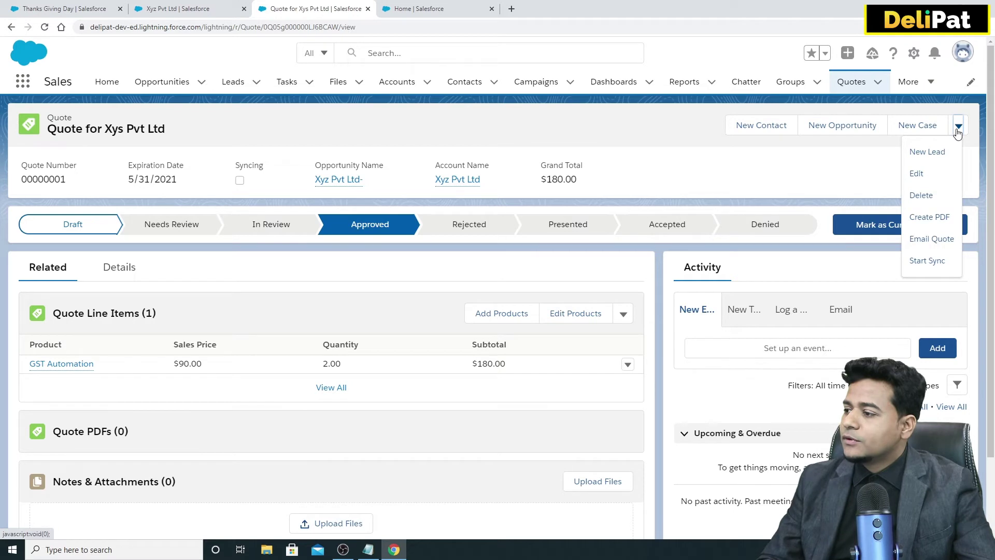
{"action": "left_click", "coordinate": [942, 223]}
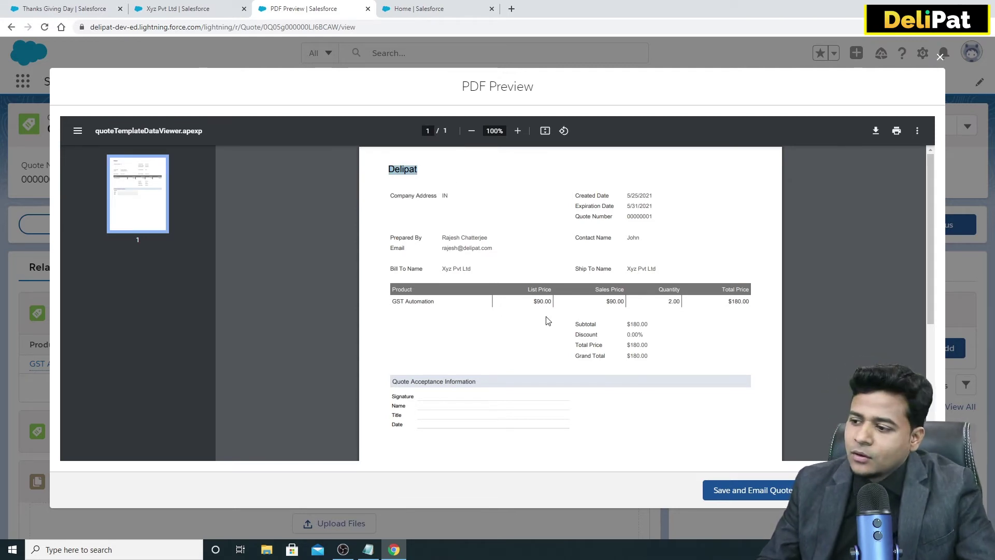
{"action": "left_click", "coordinate": [736, 495]}
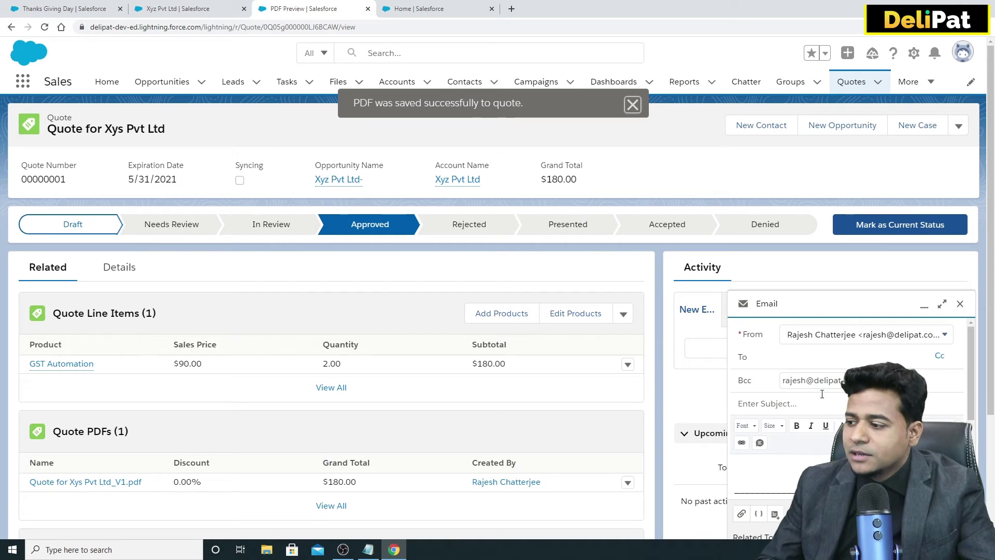
{"action": "scroll", "coordinate": [771, 496], "scroll_direction": "down", "scroll_amount": 5}
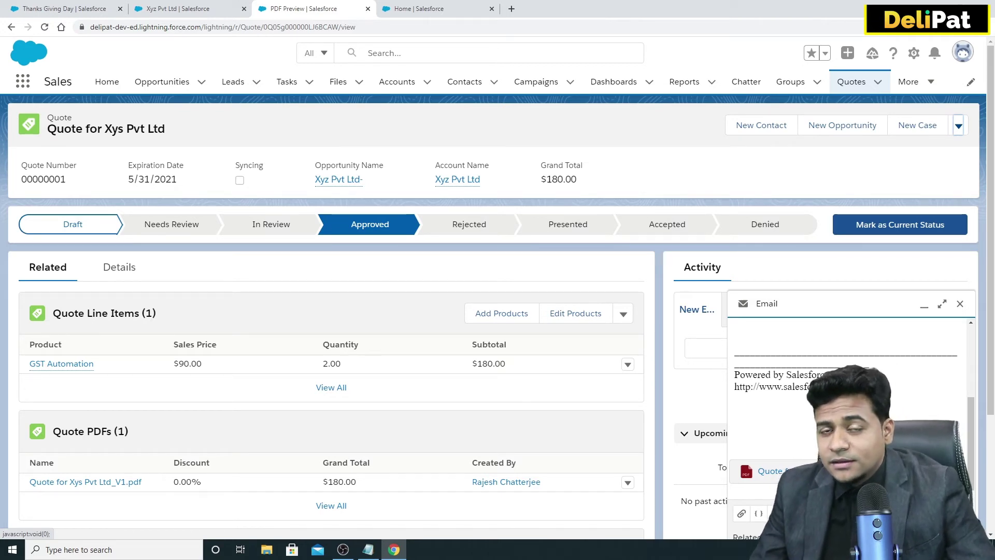
{"action": "scroll", "coordinate": [850, 414], "scroll_direction": "up", "scroll_amount": 5}
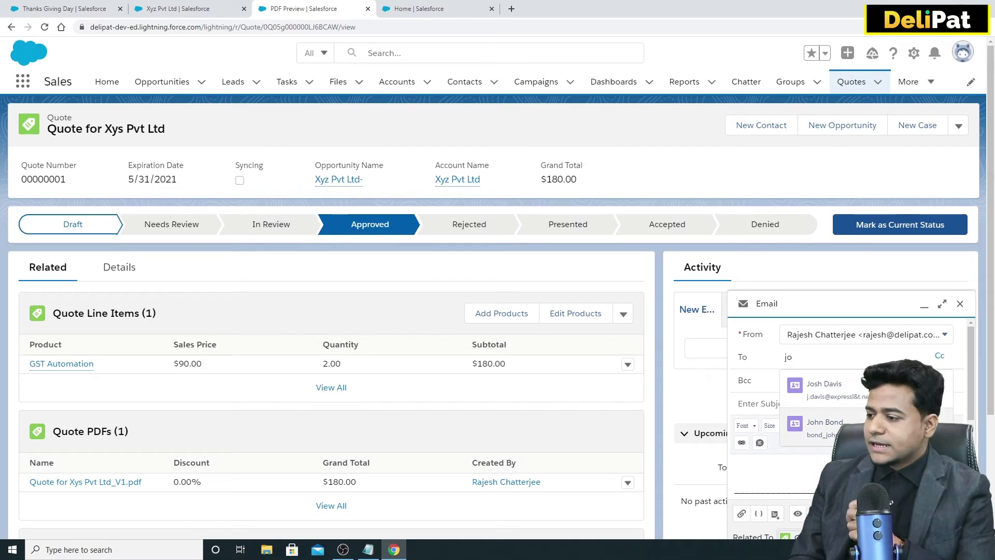
{"action": "left_click", "coordinate": [811, 386]}
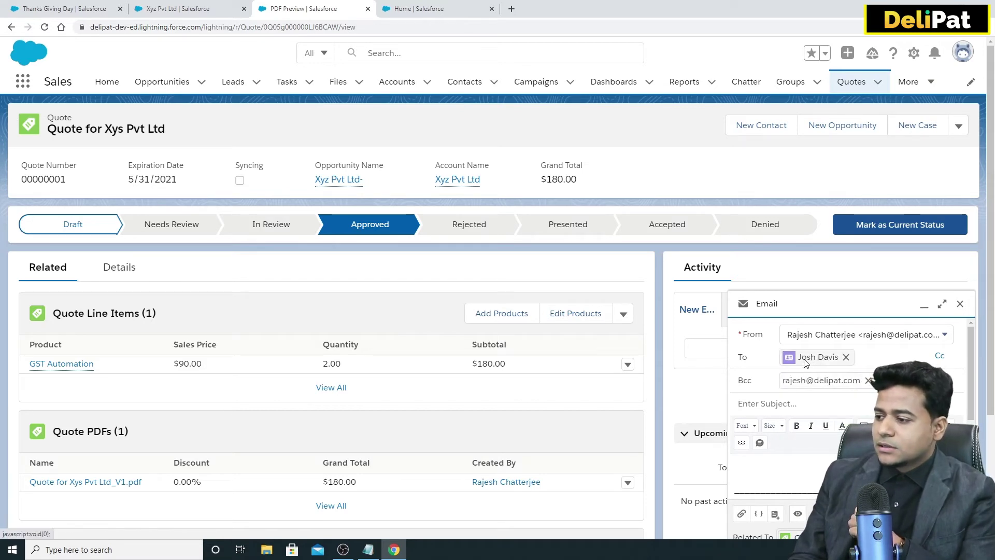
{"action": "left_click", "coordinate": [846, 358]}
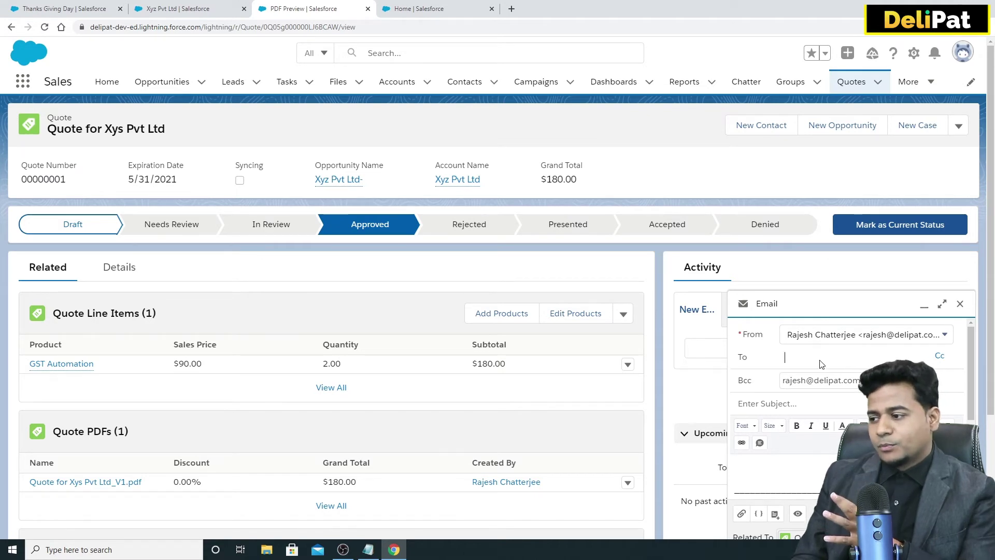
- Select Denied on the quote's status path and mark it as the current status
{"action": "scroll", "coordinate": [821, 364], "scroll_direction": "down", "scroll_amount": 1}
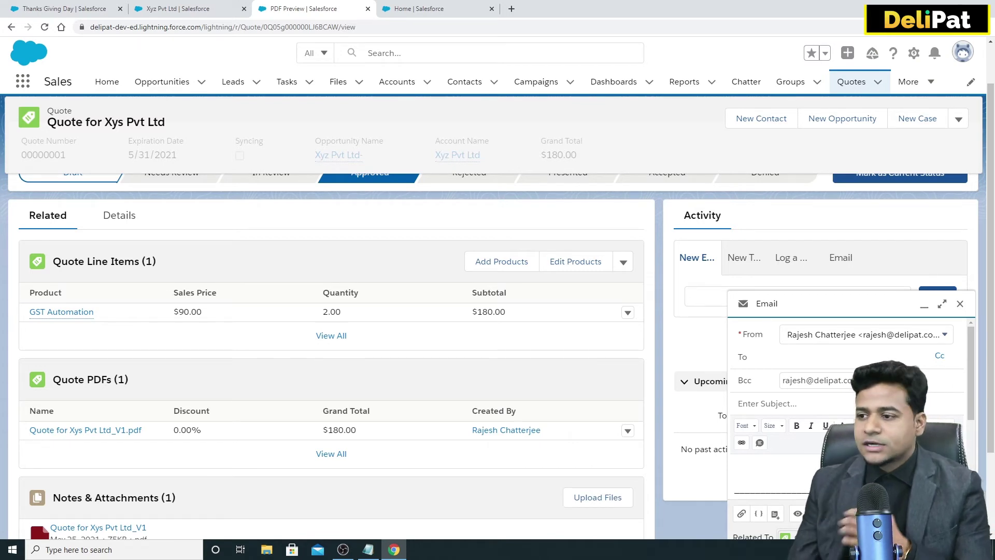
{"action": "scroll", "coordinate": [411, 260], "scroll_direction": "up", "scroll_amount": 1}
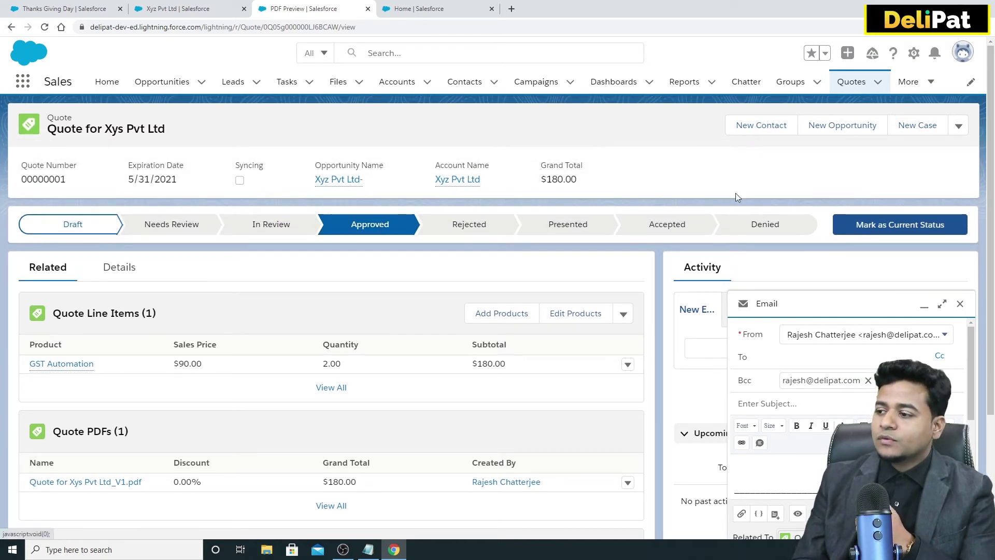
{"action": "left_click", "coordinate": [736, 233]}
{"action": "left_click", "coordinate": [866, 225]}
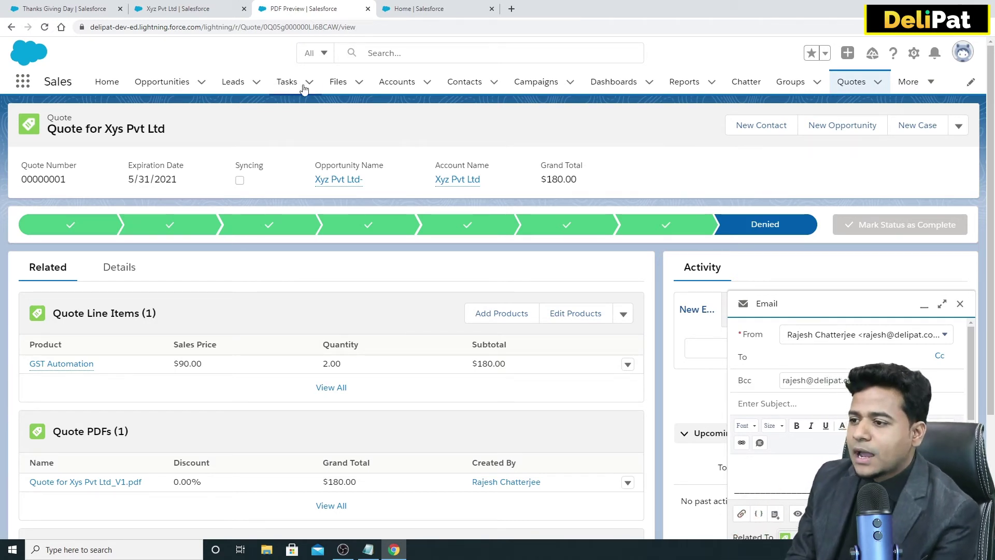
- Return to the Xyz Pvt Ltd- opportunity, select Closed on its stage path and close the email draft
{"action": "left_click", "coordinate": [161, 83]}
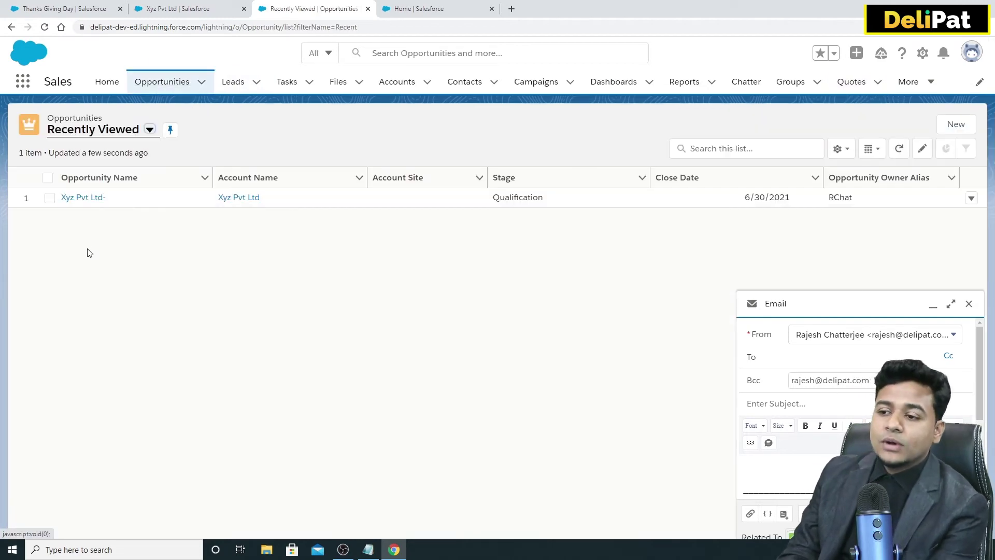
{"action": "left_click", "coordinate": [83, 197]}
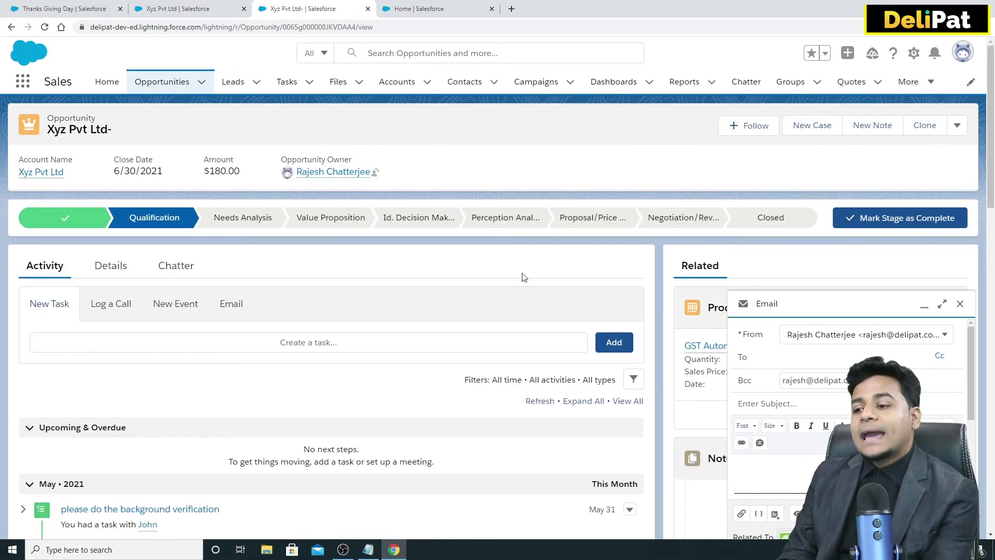
{"action": "left_click", "coordinate": [749, 227]}
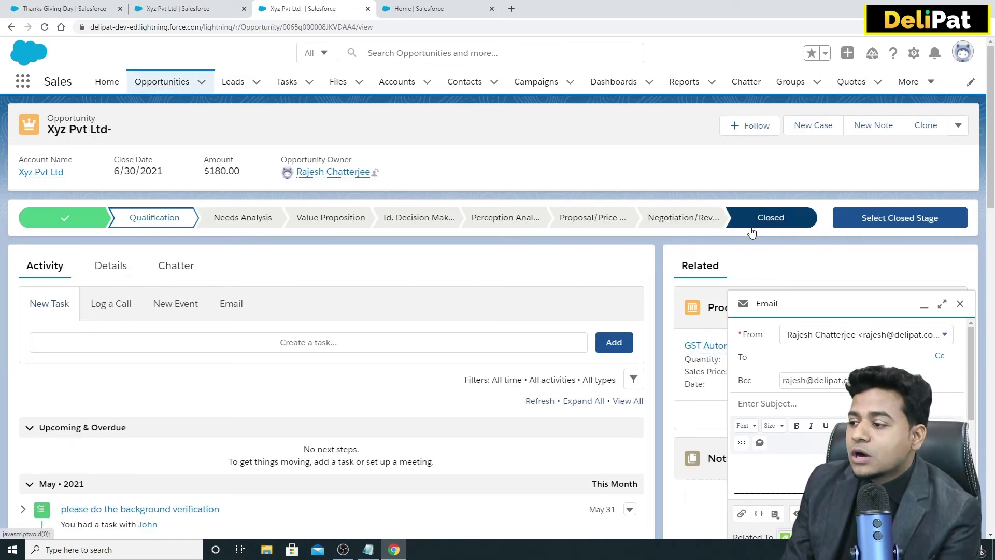
{"action": "left_click", "coordinate": [962, 301]}
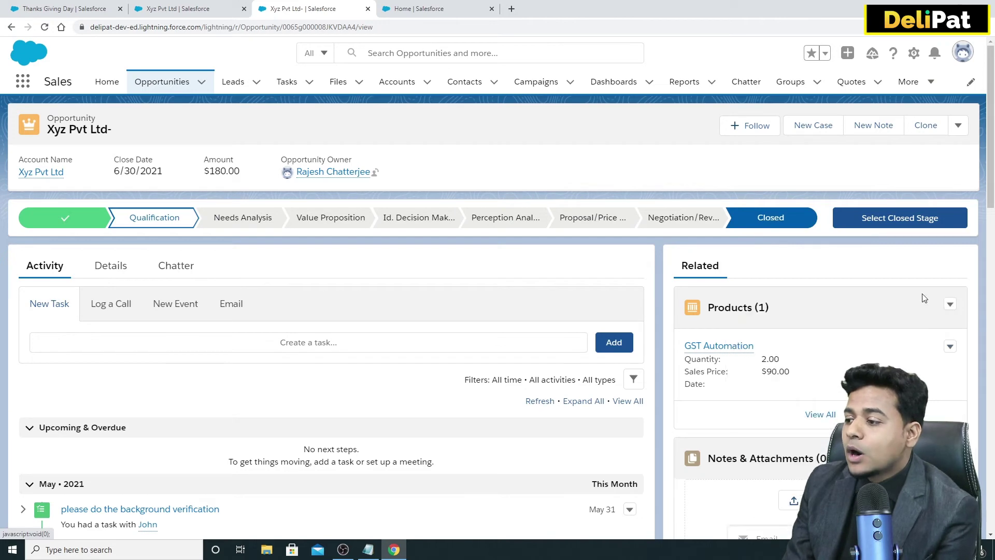
- Close the opportunity with the stage Closed Lost and save it
{"action": "left_click", "coordinate": [843, 223]}
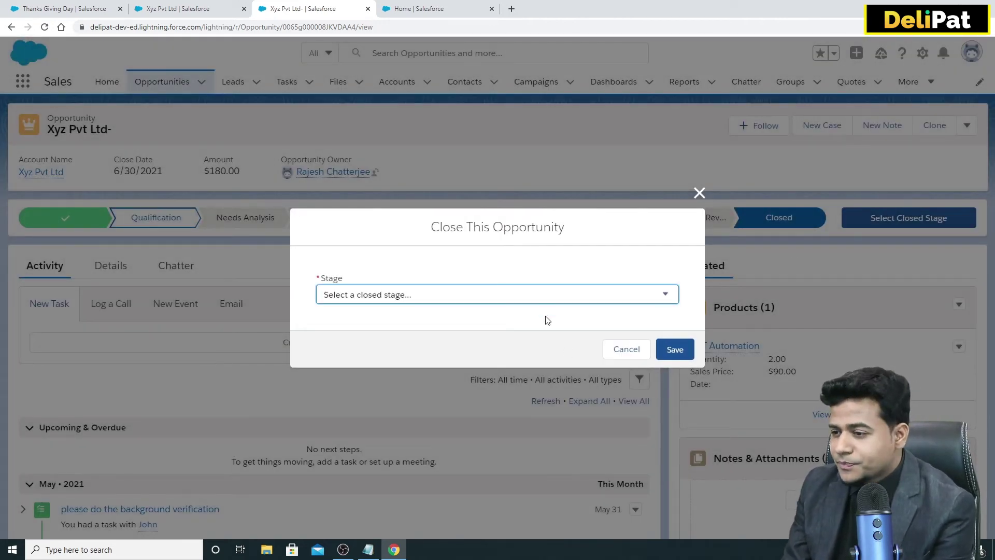
{"action": "left_click", "coordinate": [577, 295]}
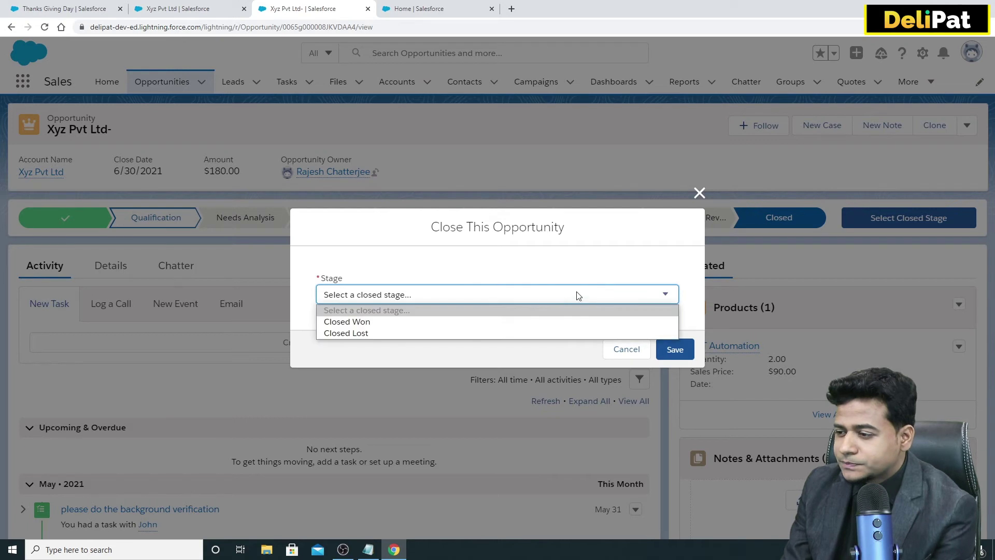
{"action": "left_click", "coordinate": [349, 333]}
{"action": "left_click", "coordinate": [673, 348]}
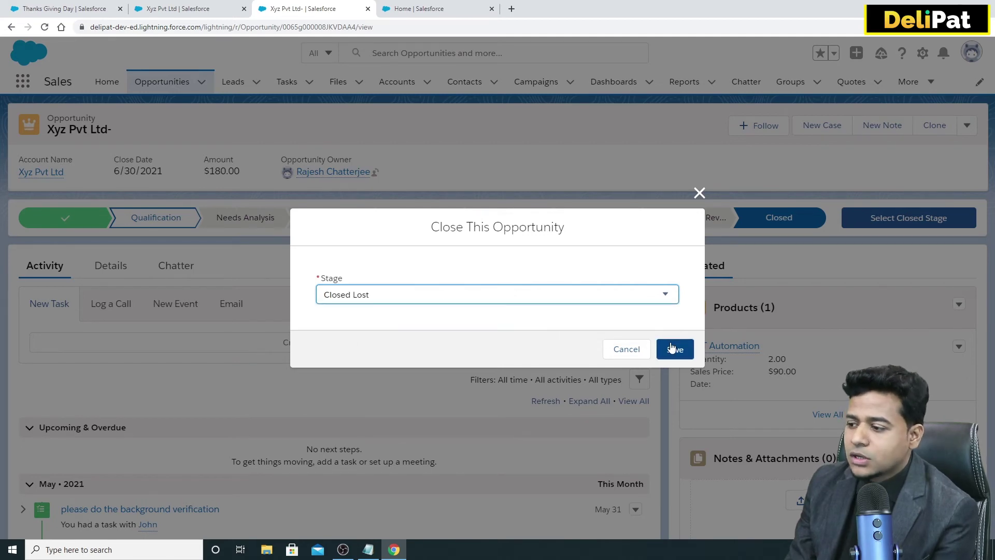
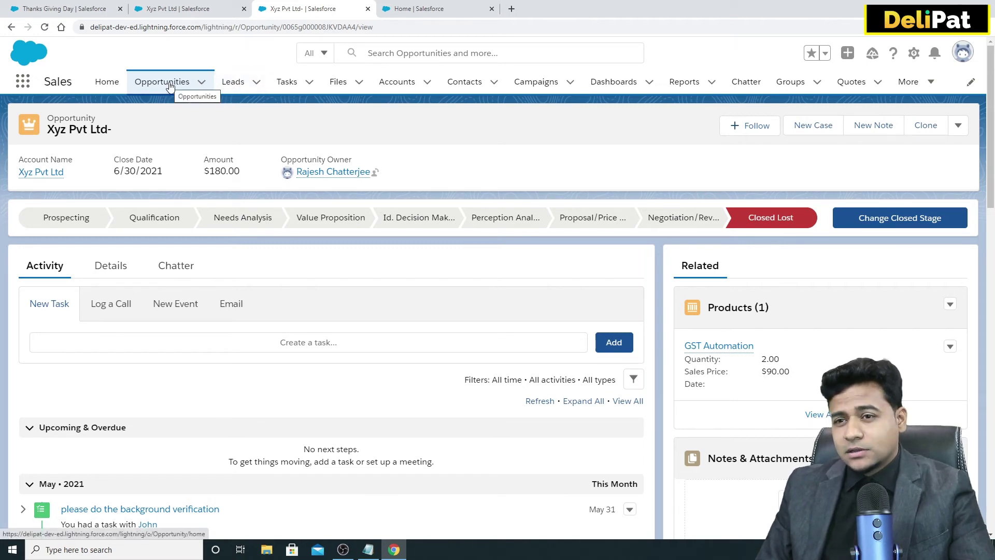
- Open the Xyz Pvt Ltd account and examine its details, contacts and the stage of its related opportunity
{"action": "left_click", "coordinate": [397, 85]}
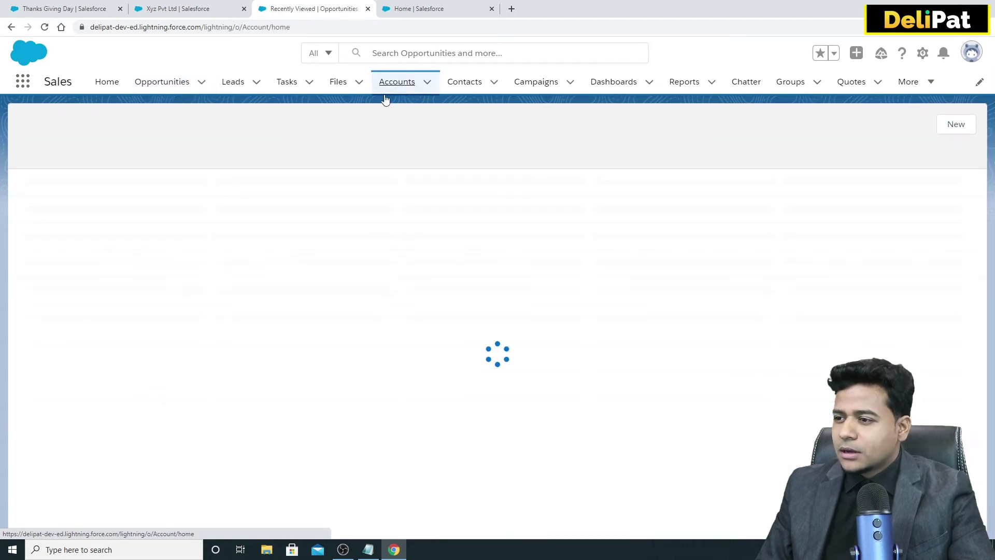
{"action": "left_click", "coordinate": [74, 198]}
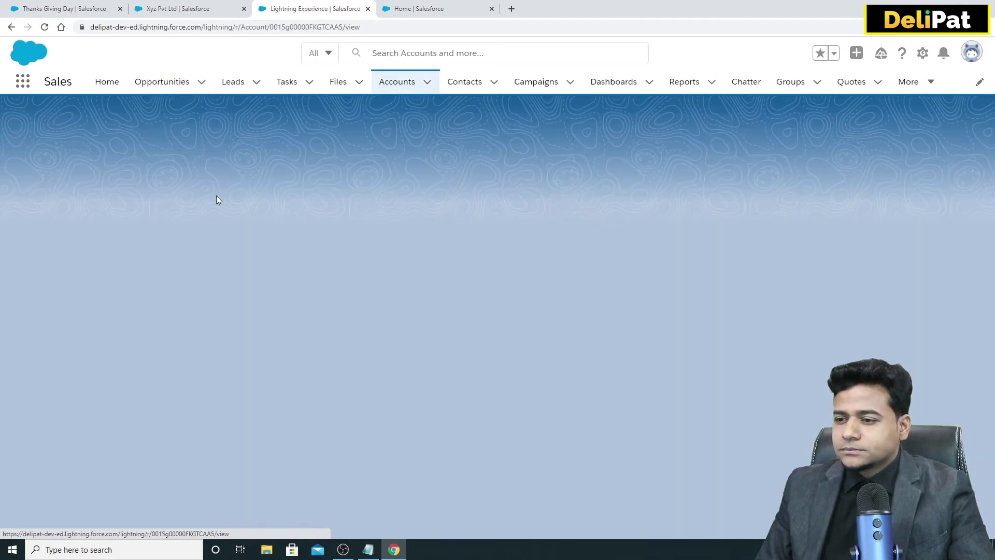
{"action": "left_click", "coordinate": [110, 222]}
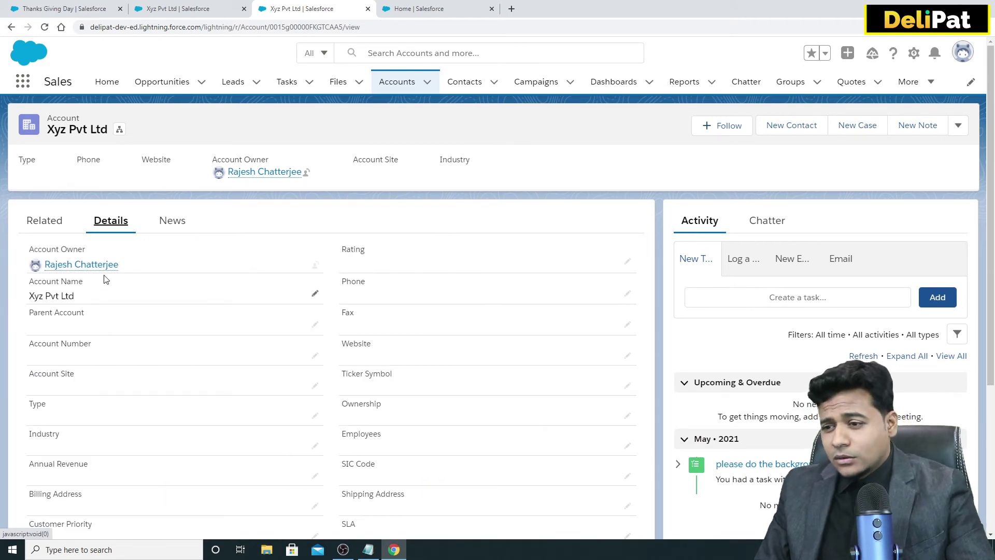
{"action": "left_click", "coordinate": [55, 229]}
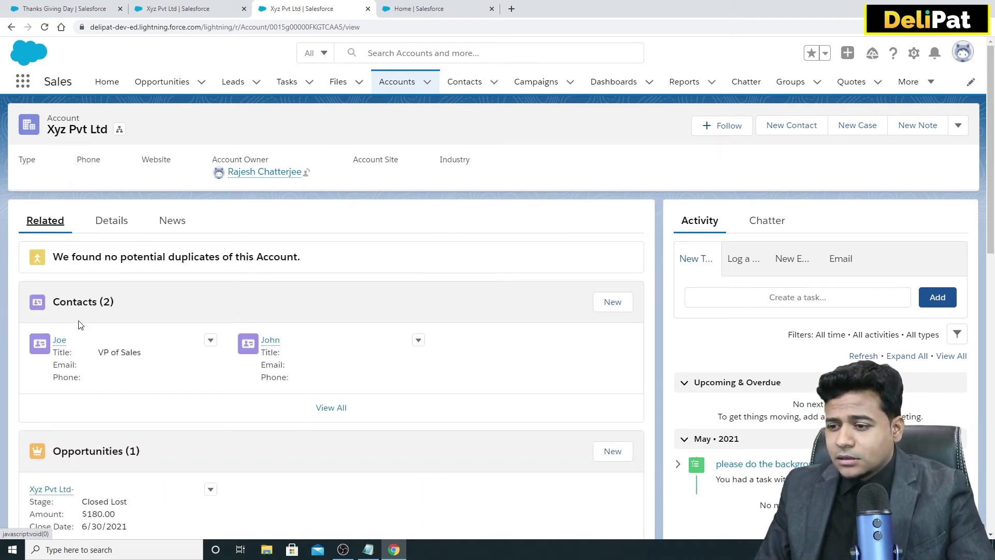
{"action": "scroll", "coordinate": [77, 320], "scroll_direction": "down", "scroll_amount": 3}
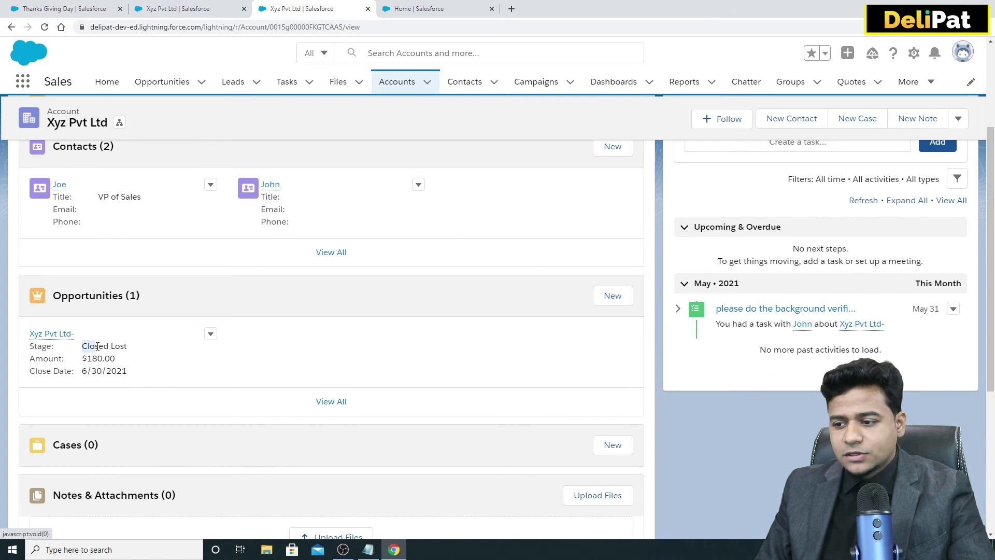
{"action": "left_click_drag", "start_coordinate": [95, 346], "coordinate": [129, 349]}
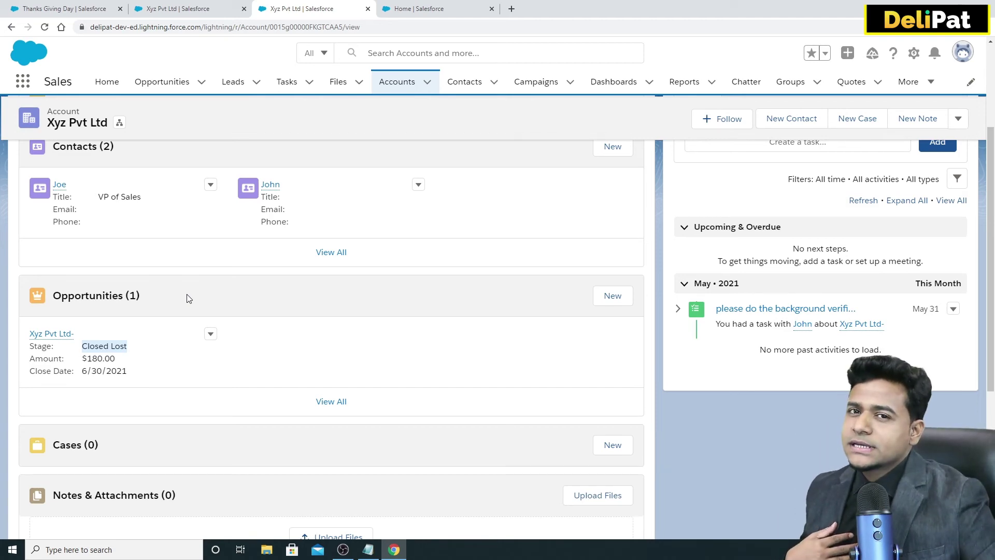
- Create an opportunity named "2nd product" on the Xyz Pvt Ltd account with close date 5/31/2021 and stage Prospecting, and save it
{"action": "left_click", "coordinate": [626, 298]}
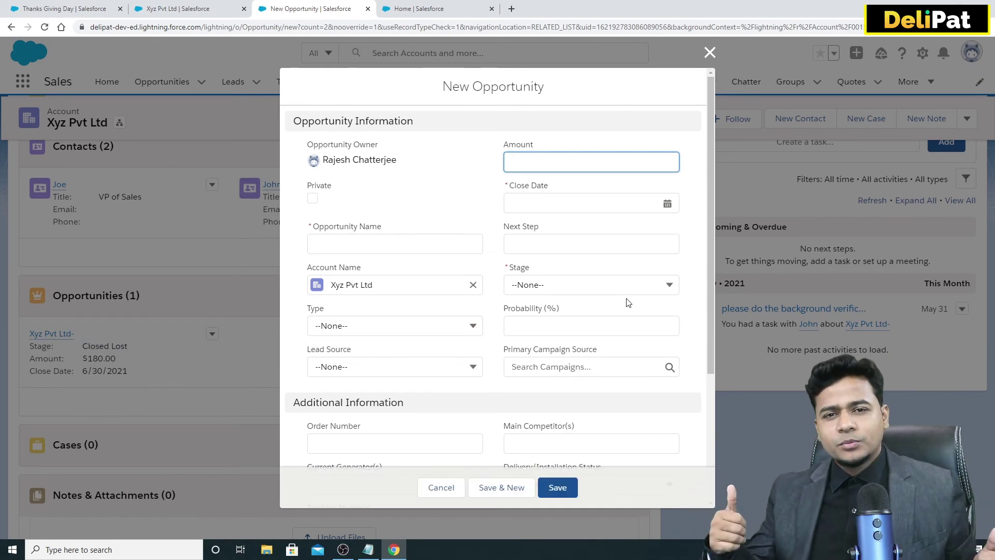
{"action": "left_click", "coordinate": [391, 244]}
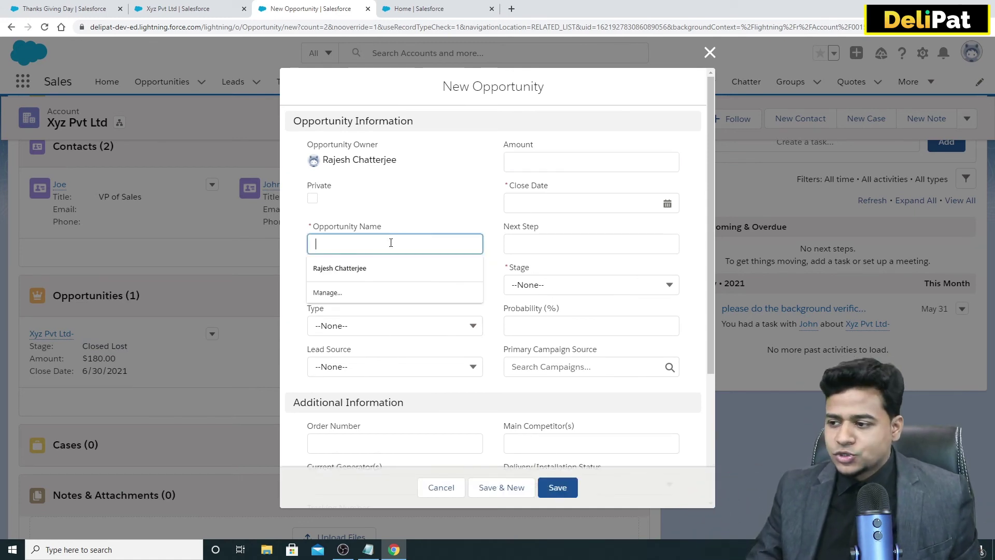
{"action": "type", "text": "2nd "}
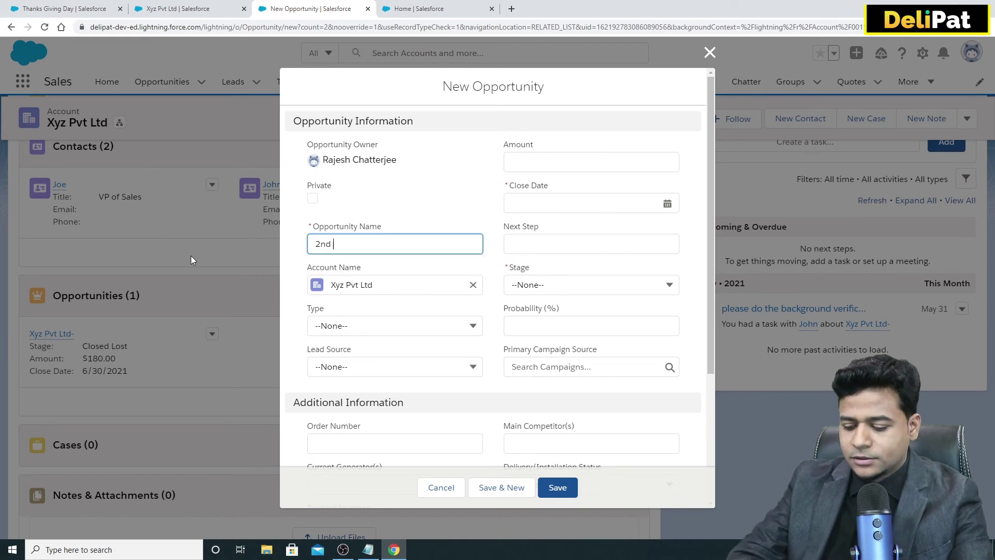
{"action": "type", "text": "product"}
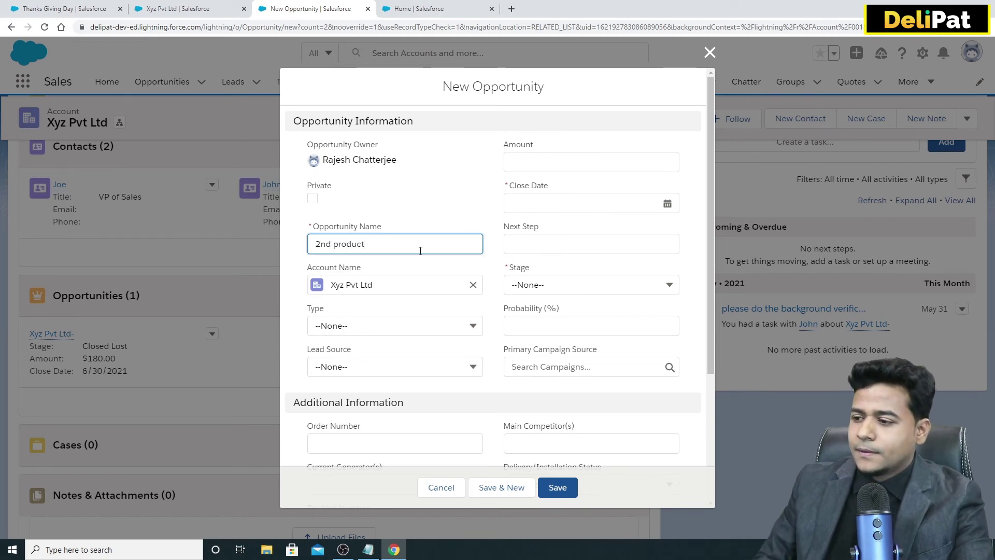
{"action": "left_click", "coordinate": [544, 168]}
{"action": "left_click", "coordinate": [549, 198]}
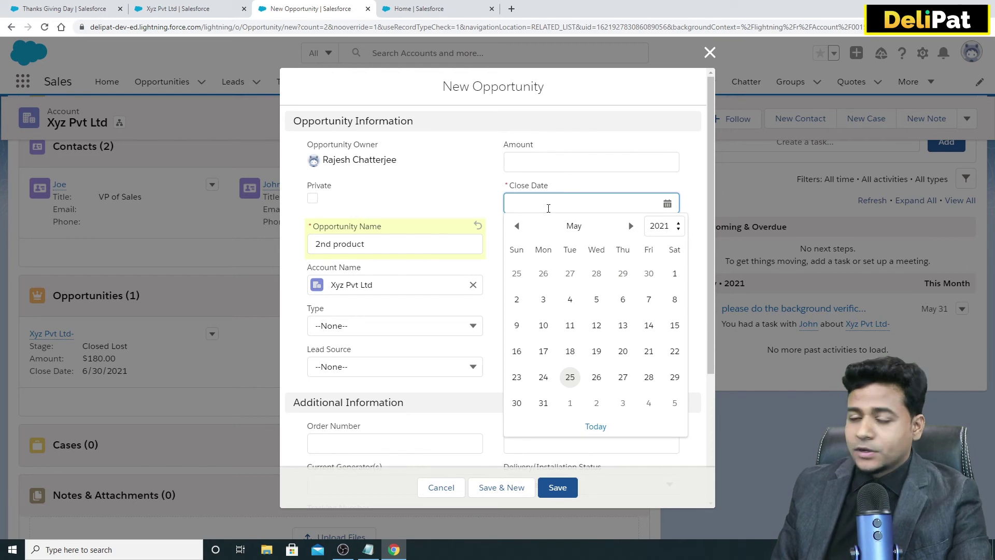
{"action": "left_click", "coordinate": [542, 404]}
{"action": "left_click", "coordinate": [558, 289]}
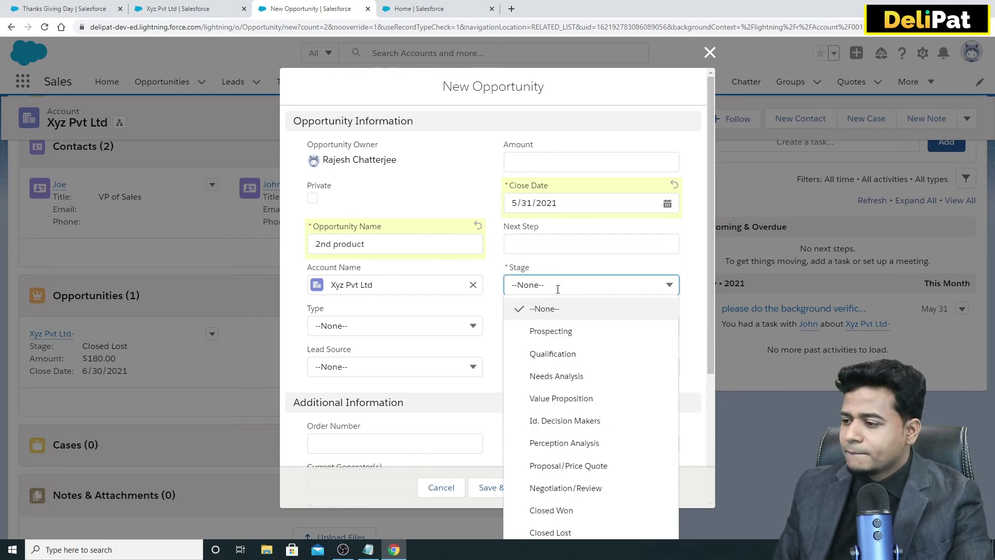
{"action": "left_click", "coordinate": [568, 329]}
{"action": "left_click", "coordinate": [560, 487]}
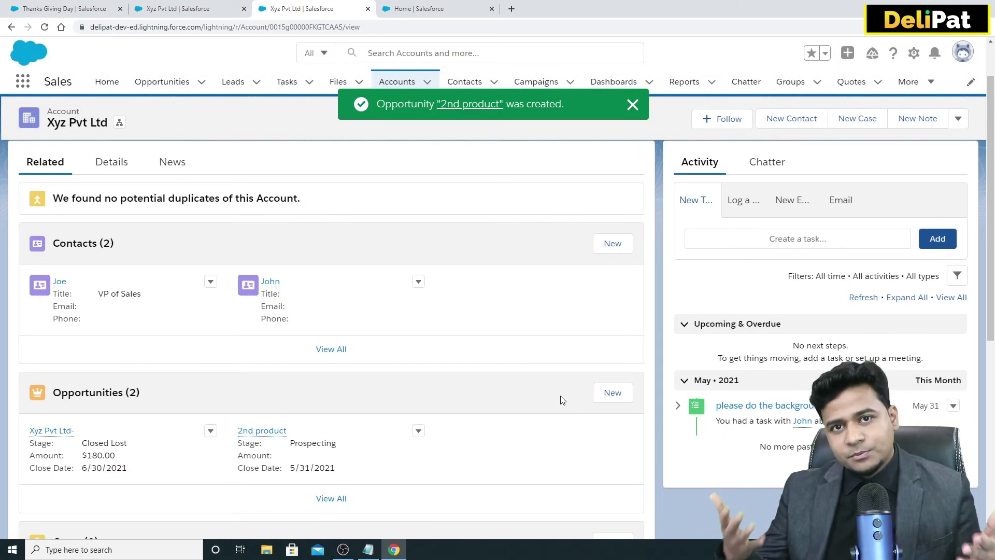
- Open the 2nd product opportunity and close it with the stage Closed Won
{"action": "left_click", "coordinate": [258, 433]}
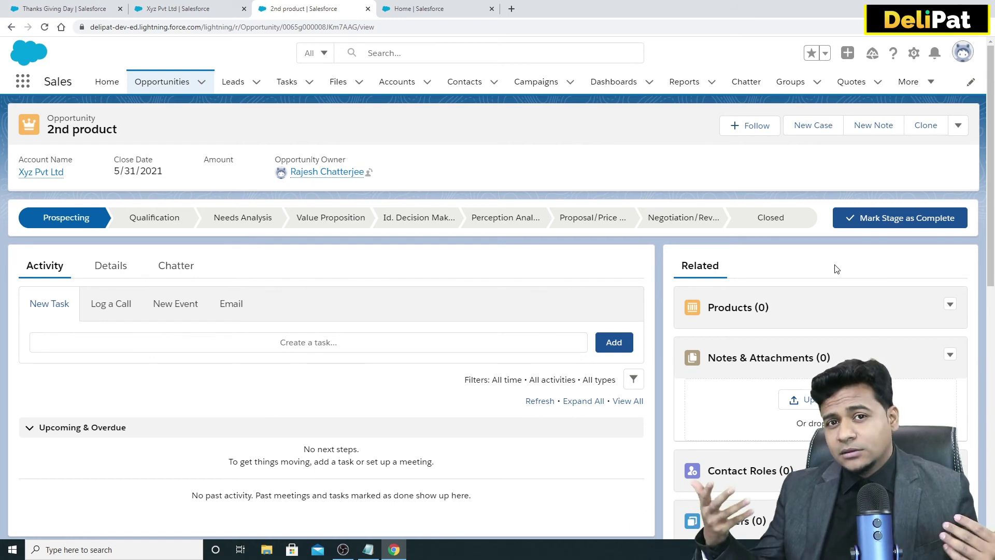
{"action": "left_click", "coordinate": [766, 220]}
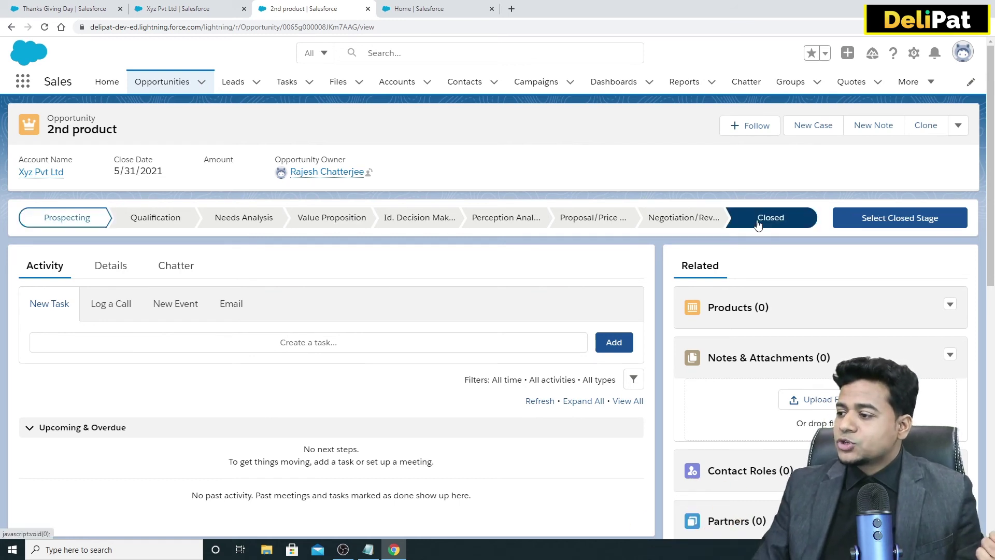
{"action": "left_click", "coordinate": [881, 219]}
{"action": "left_click", "coordinate": [647, 295]}
{"action": "left_click", "coordinate": [591, 322]}
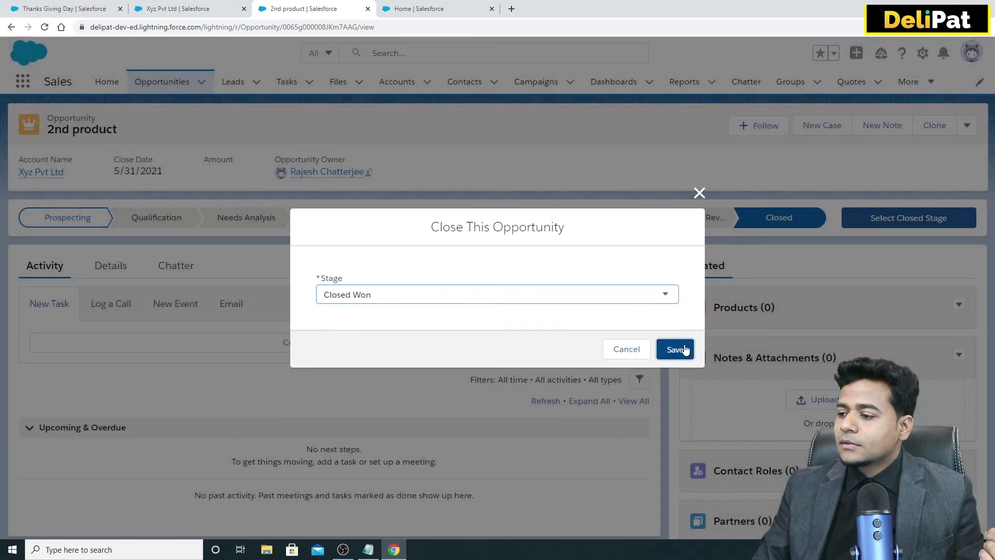
{"action": "left_click", "coordinate": [674, 349]}
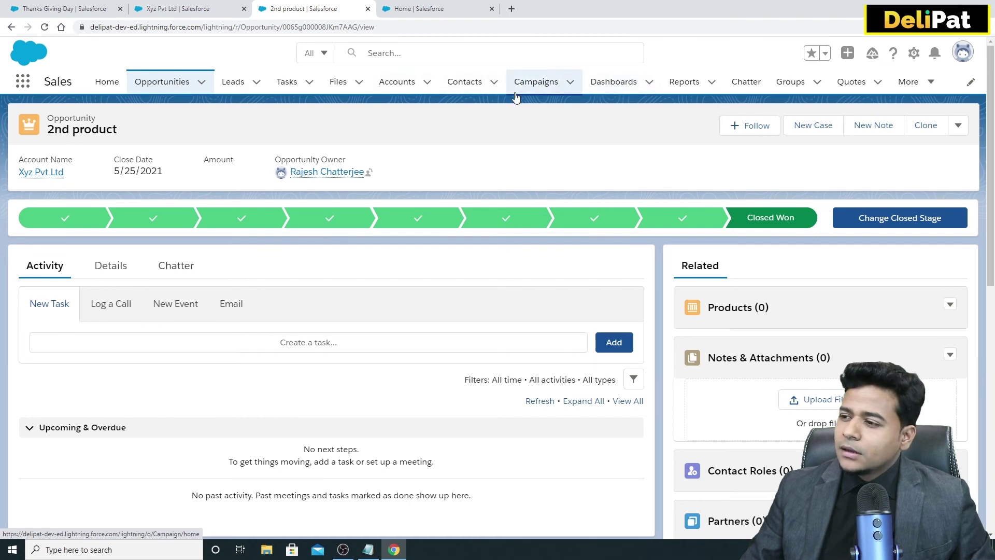
- Return to the Xyz Pvt Ltd account and look over its related opportunities and account details
{"action": "left_click", "coordinate": [397, 83]}
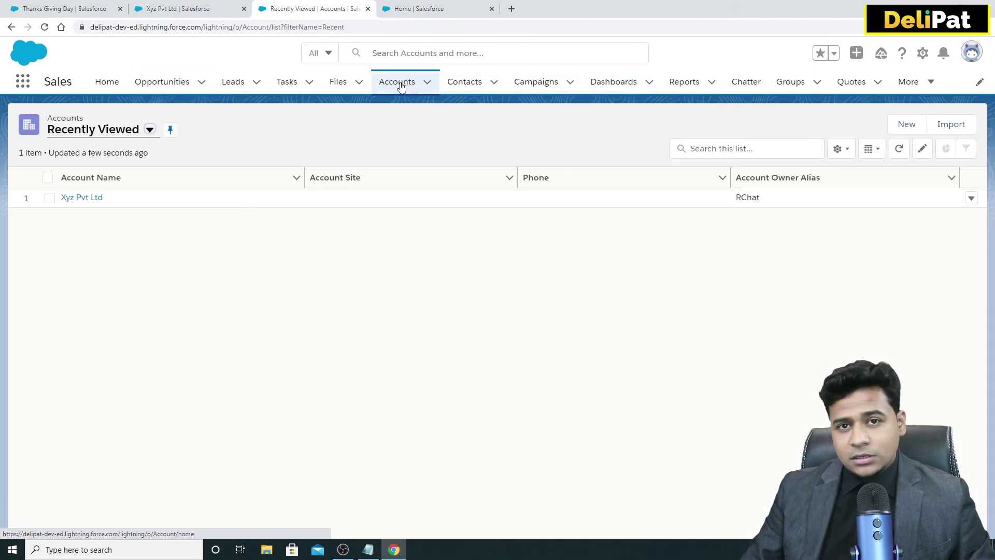
{"action": "left_click", "coordinate": [85, 198]}
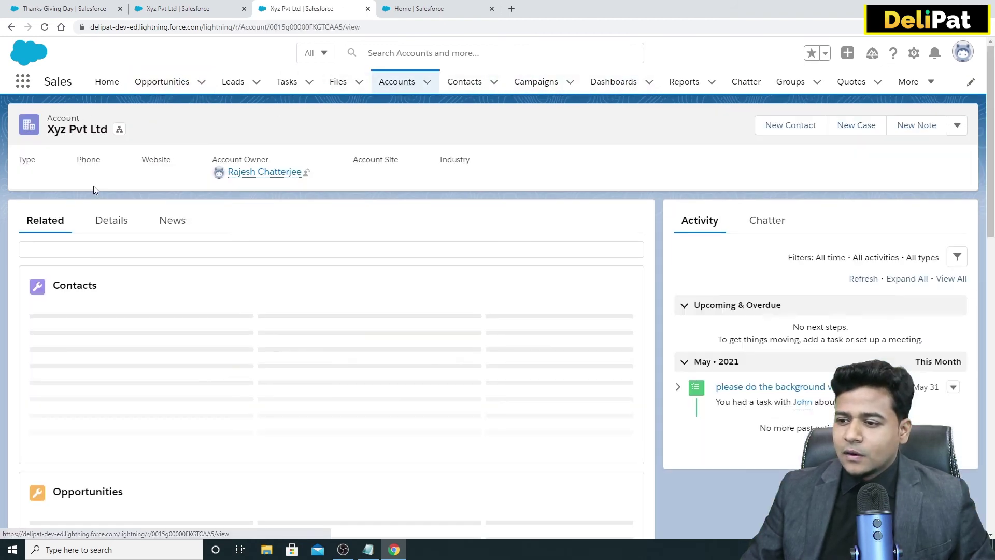
{"action": "scroll", "coordinate": [100, 254], "scroll_direction": "down", "scroll_amount": 4}
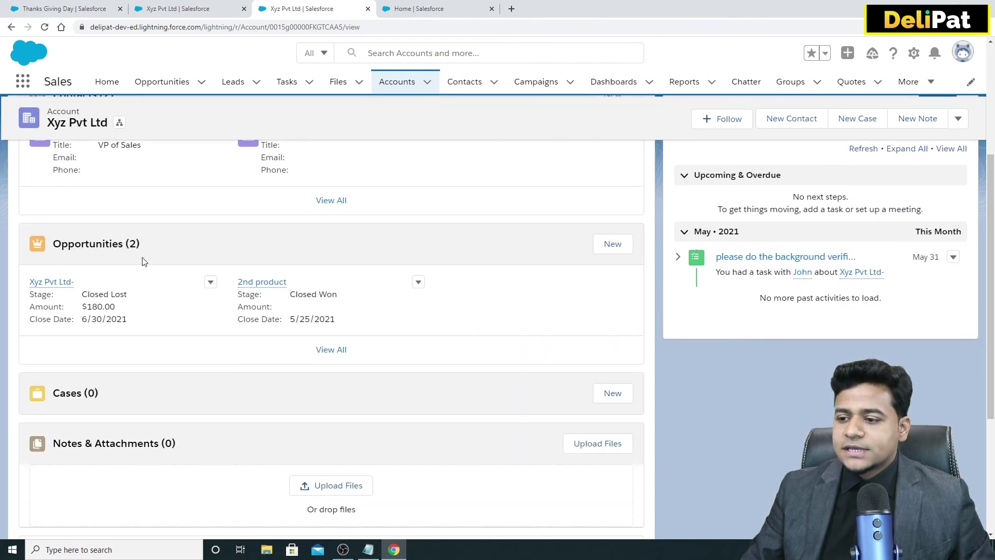
{"action": "scroll", "coordinate": [263, 244], "scroll_direction": "up", "scroll_amount": 4}
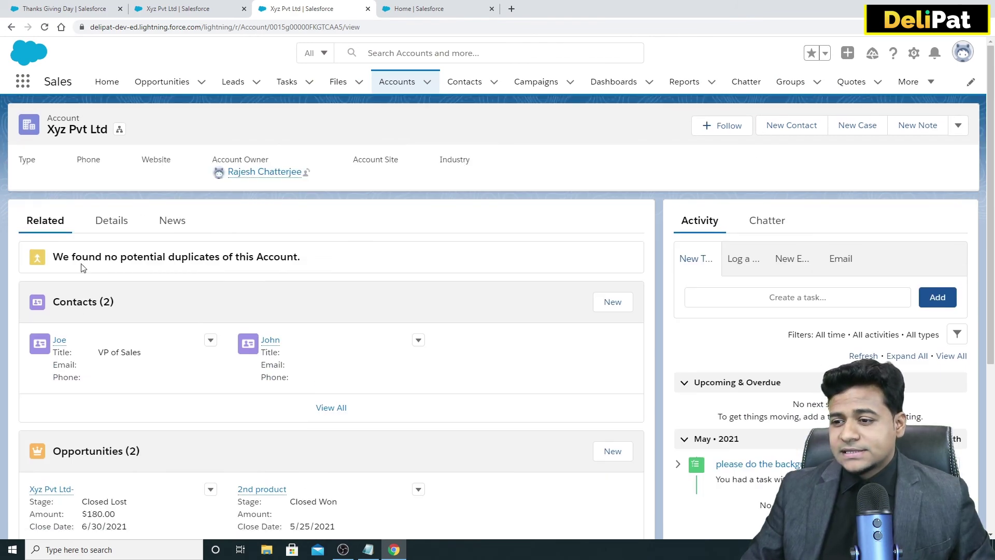
{"action": "left_click", "coordinate": [112, 220]}
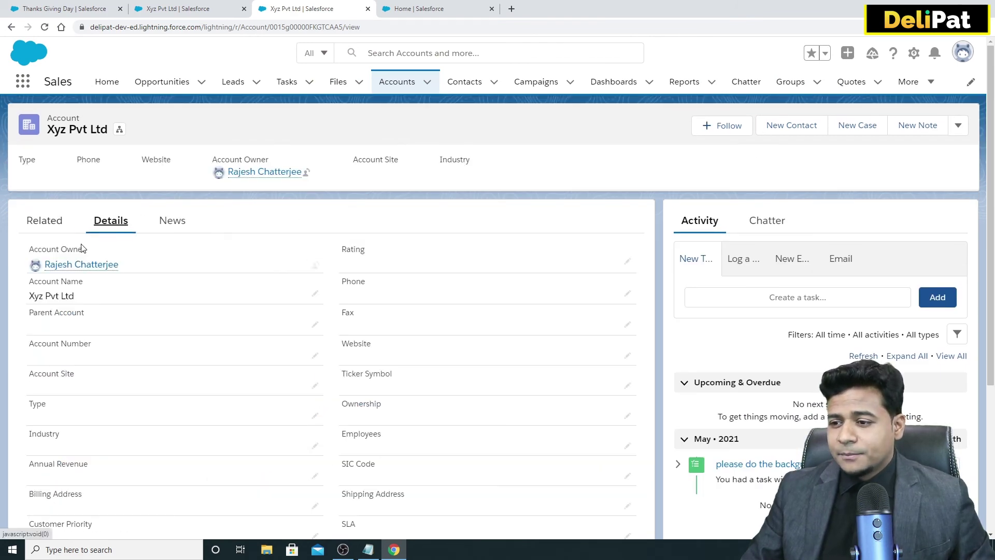
{"action": "left_click", "coordinate": [52, 222]}
{"action": "scroll", "coordinate": [127, 309], "scroll_direction": "down", "scroll_amount": 2}
- Compare the stage, amount and close date of the account's Xyz Pvt Ltd- and 2nd product opportunities
{"action": "mouse_move", "coordinate": [68, 385]}
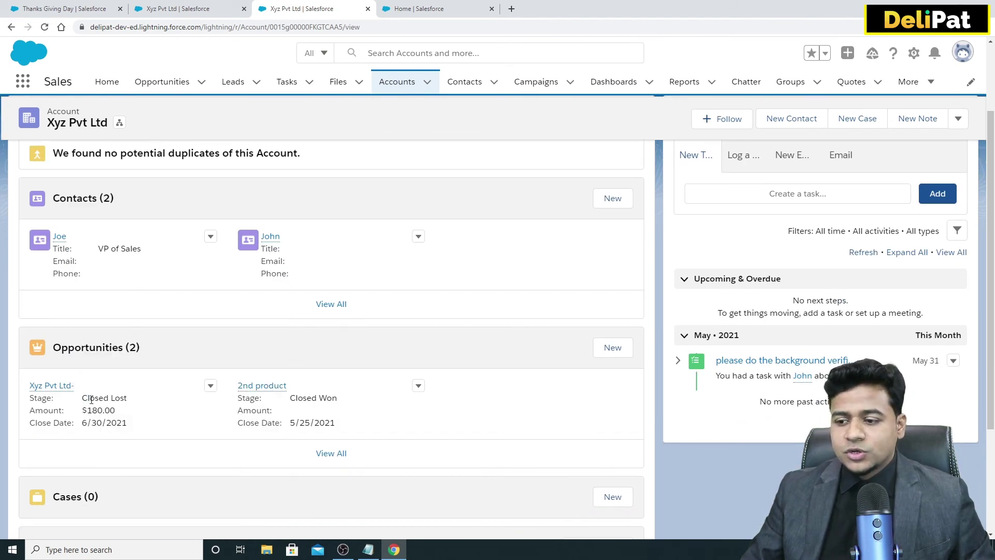
{"action": "left_click_drag", "start_coordinate": [83, 410], "coordinate": [116, 419]}
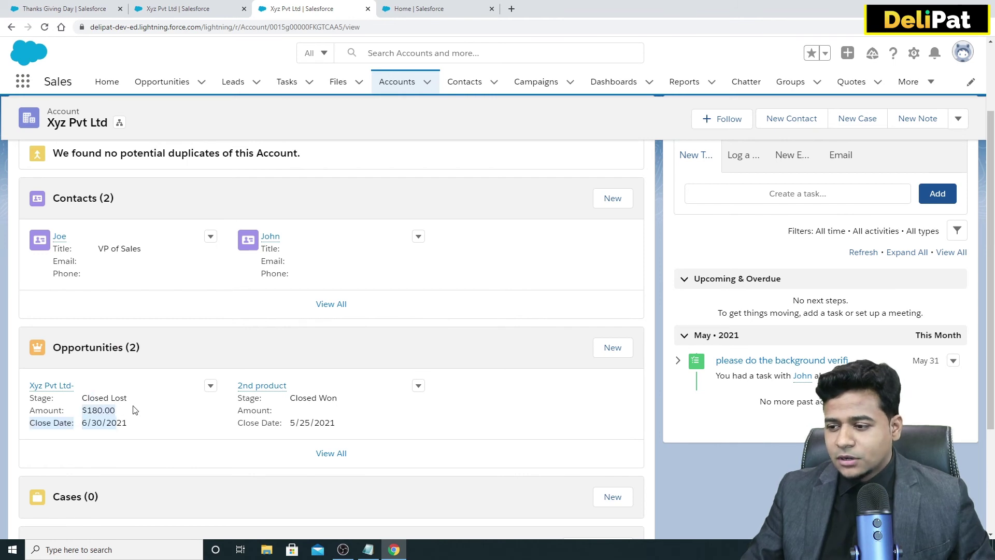
{"action": "mouse_move", "coordinate": [243, 390]}
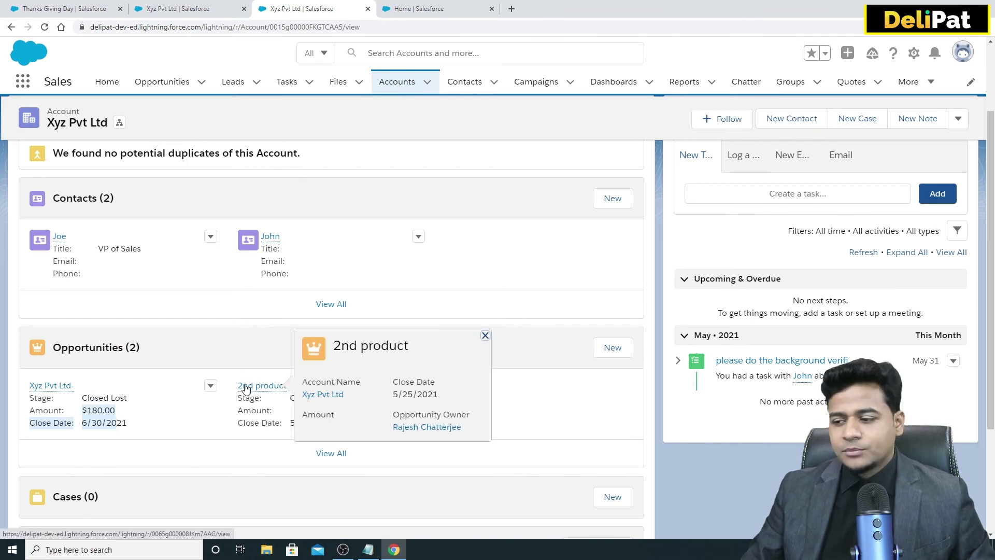
{"action": "left_click_drag", "start_coordinate": [284, 398], "coordinate": [339, 410]}
{"action": "triple_click", "coordinate": [308, 398]}
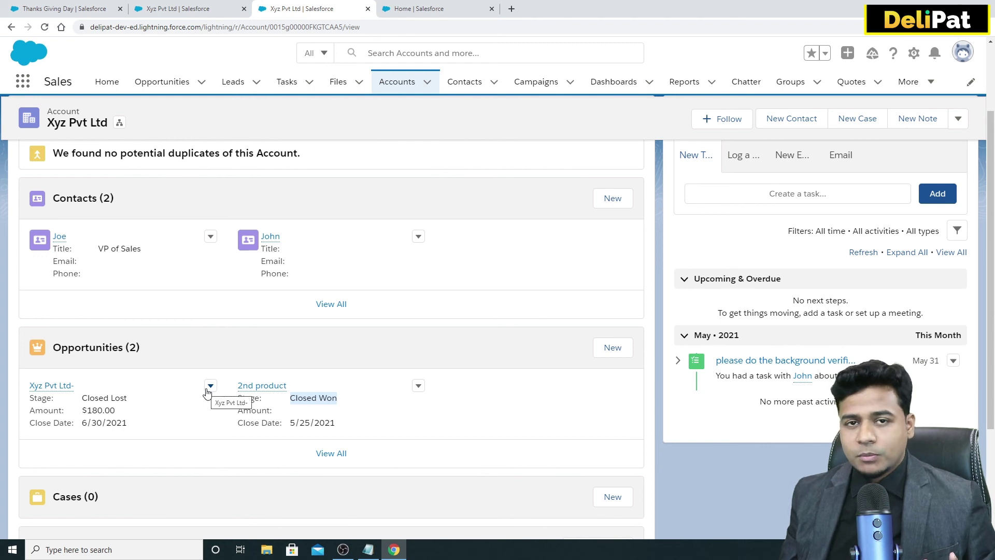
{"action": "scroll", "coordinate": [213, 381], "scroll_direction": "up", "scroll_amount": 2}
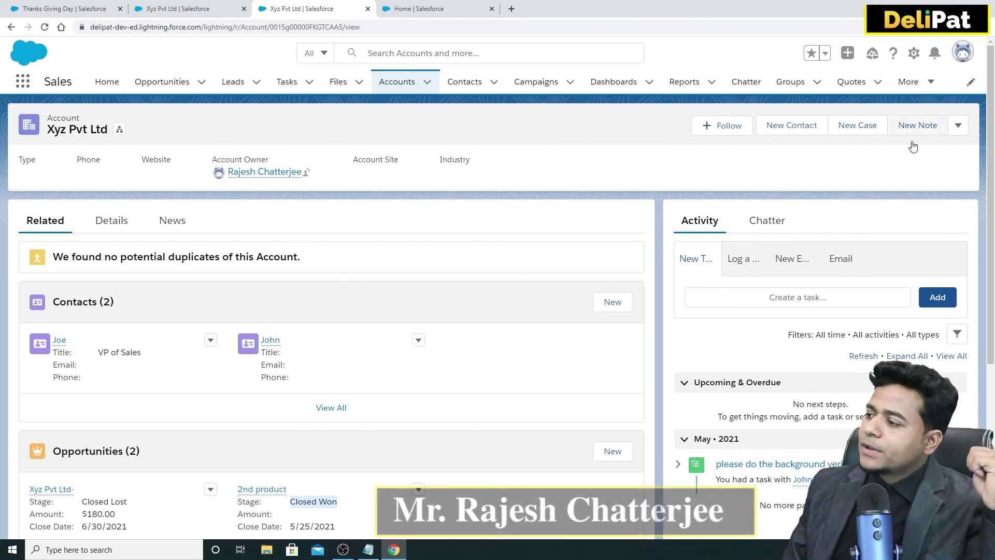
- Check the signed-in user's profile options and view the account owner in the Xyz Pvt Ltd account details
{"action": "left_click", "coordinate": [962, 52]}
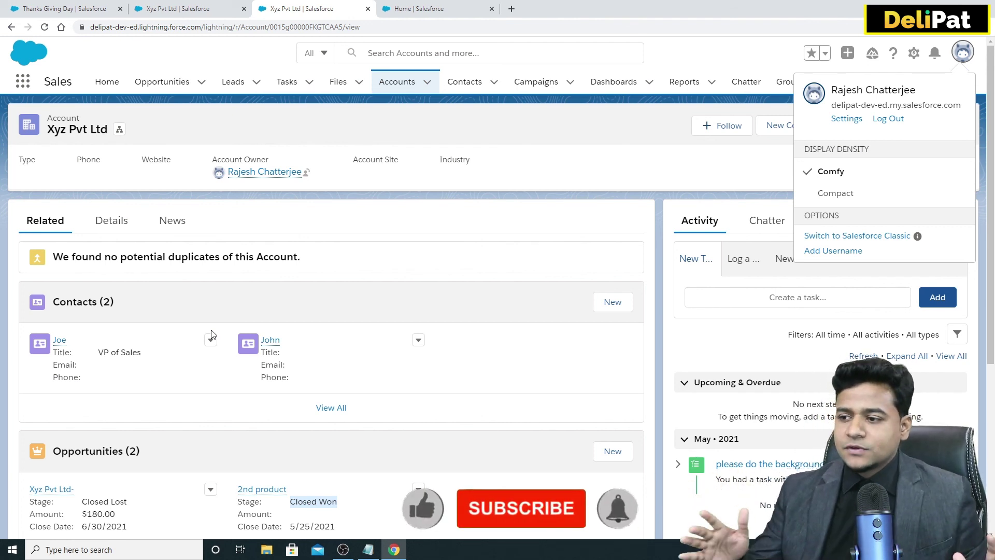
{"action": "left_click", "coordinate": [530, 181]}
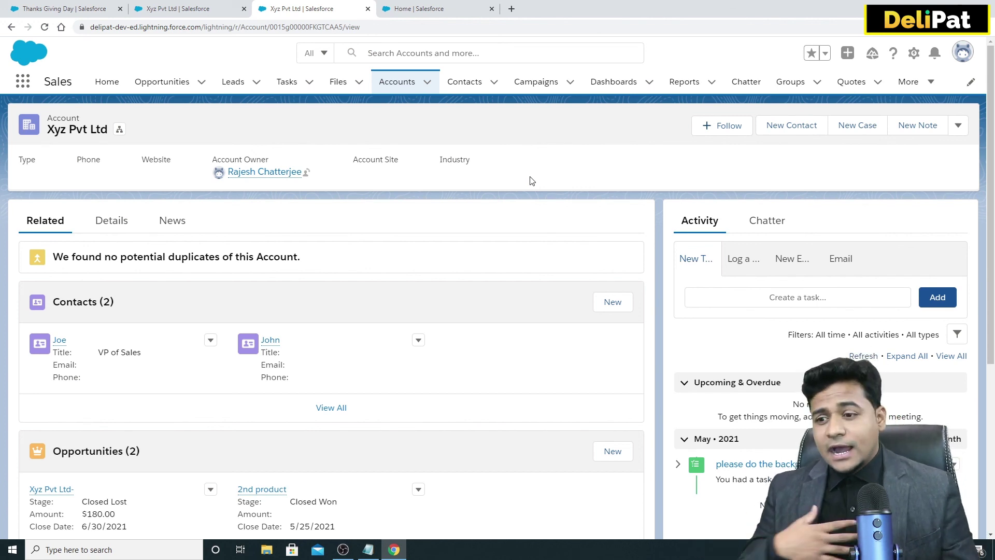
{"action": "left_click", "coordinate": [107, 223]}
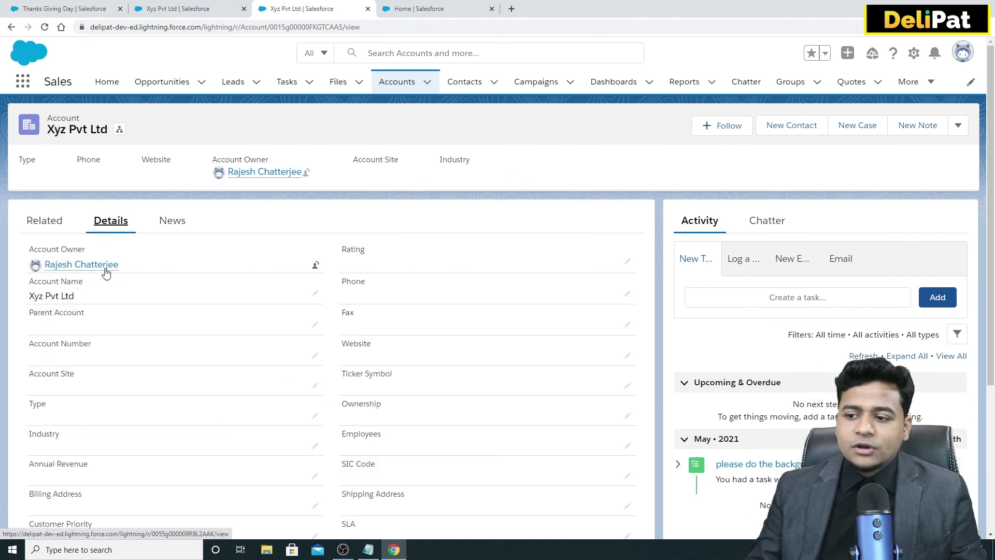
{"action": "mouse_move", "coordinate": [103, 272]}
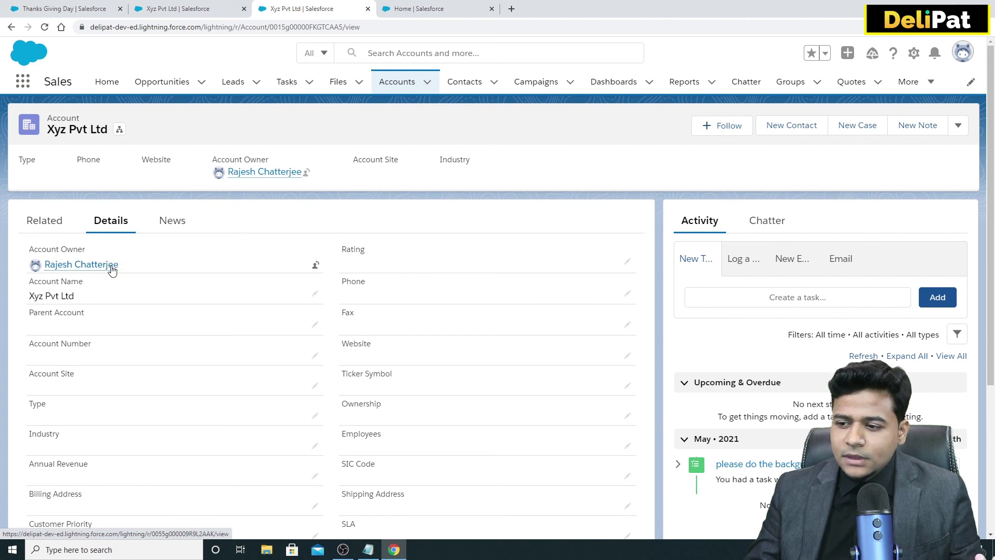